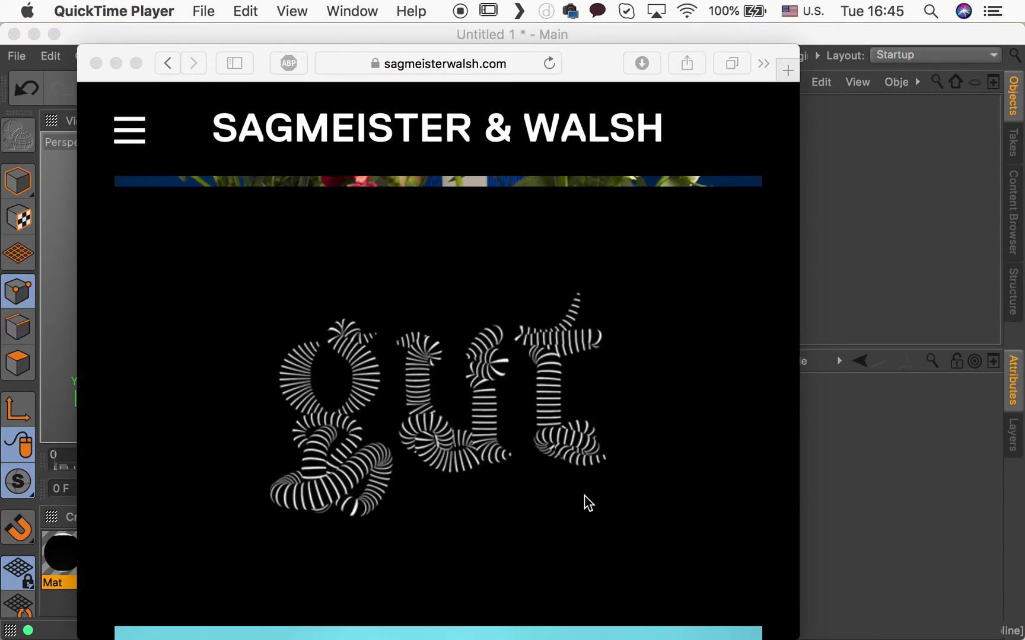
# - Switch from the browser to Cinema 4D and show only the Right view at full size
pyautogui.click(115, 63)
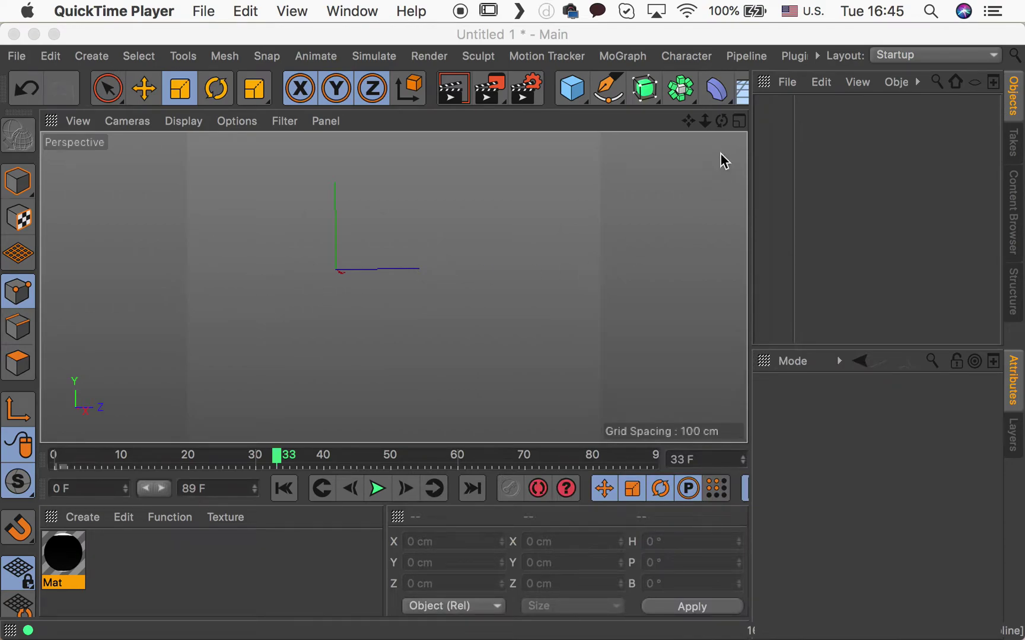
pyautogui.click(739, 122)
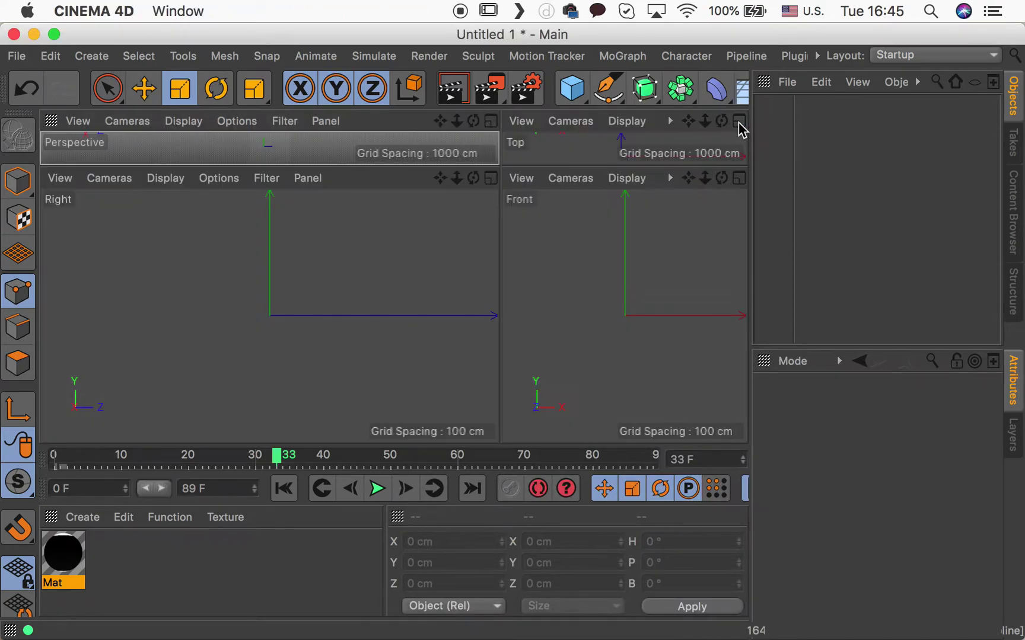
pyautogui.click(490, 179)
# - Draw an open Bezier spline with several loops in the Right view, from about Y 203, Z 326 cm to about Y -243, Z 611 cm
pyautogui.click(611, 93)
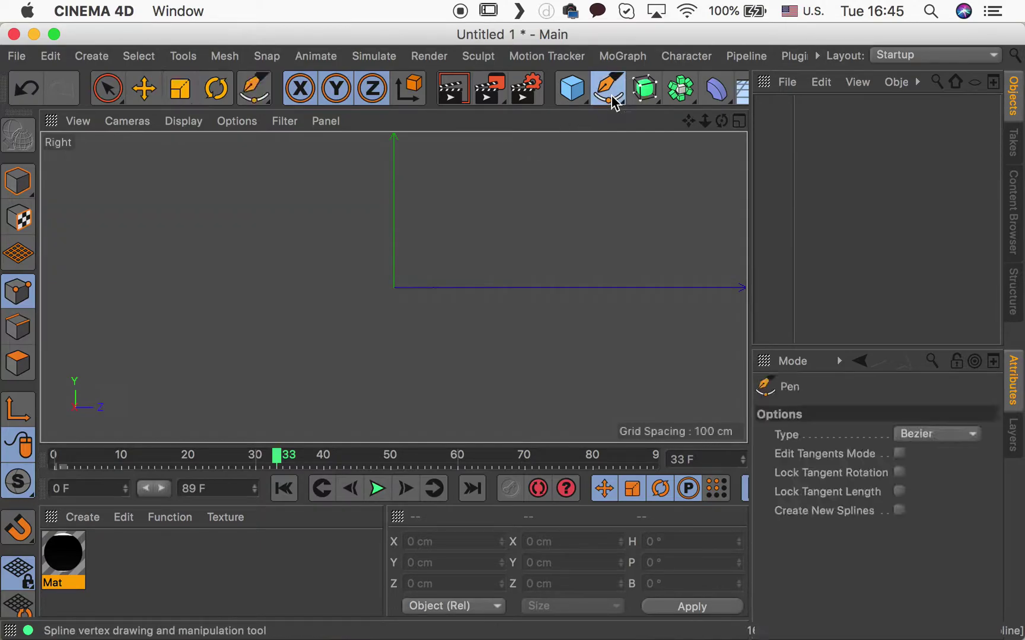
pyautogui.click(525, 206)
pyautogui.moveTo(445, 252); pyautogui.dragTo(414, 253)
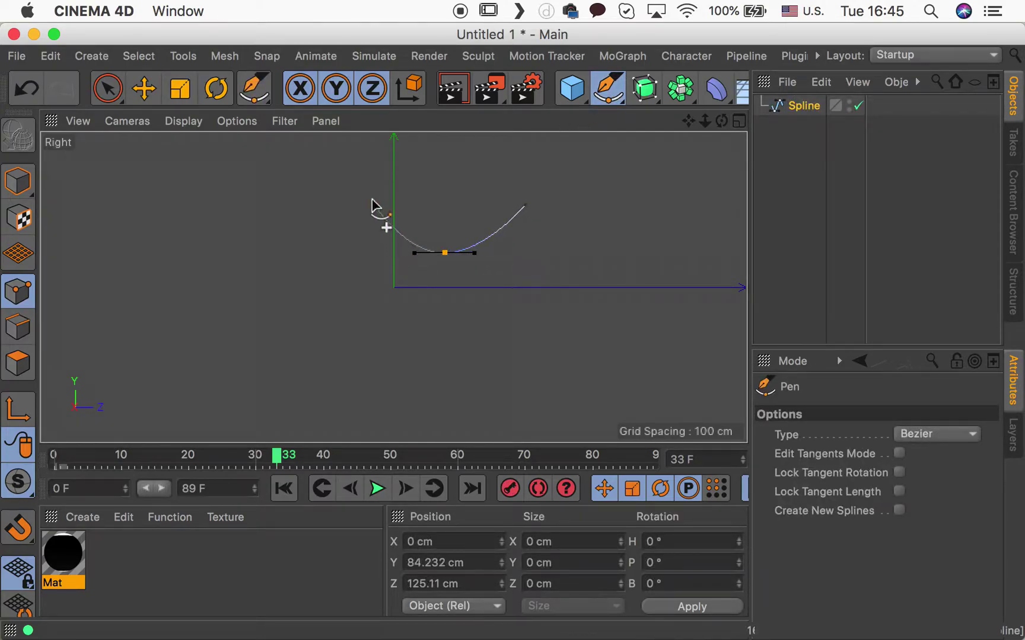
pyautogui.moveTo(372, 200); pyautogui.dragTo(386, 173)
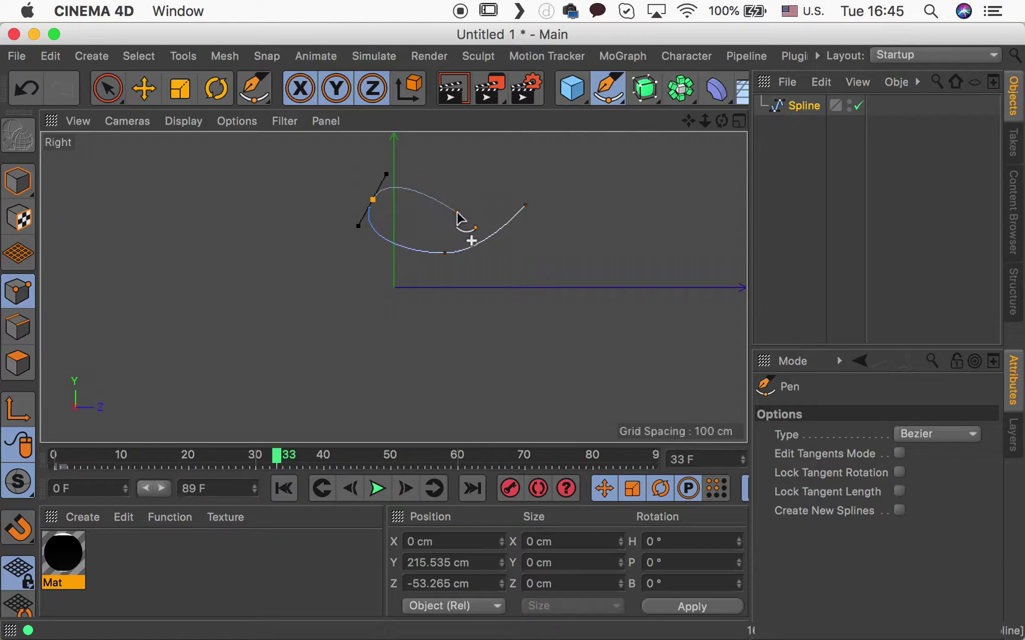
pyautogui.click(458, 213)
pyautogui.moveTo(548, 256); pyautogui.dragTo(525, 244)
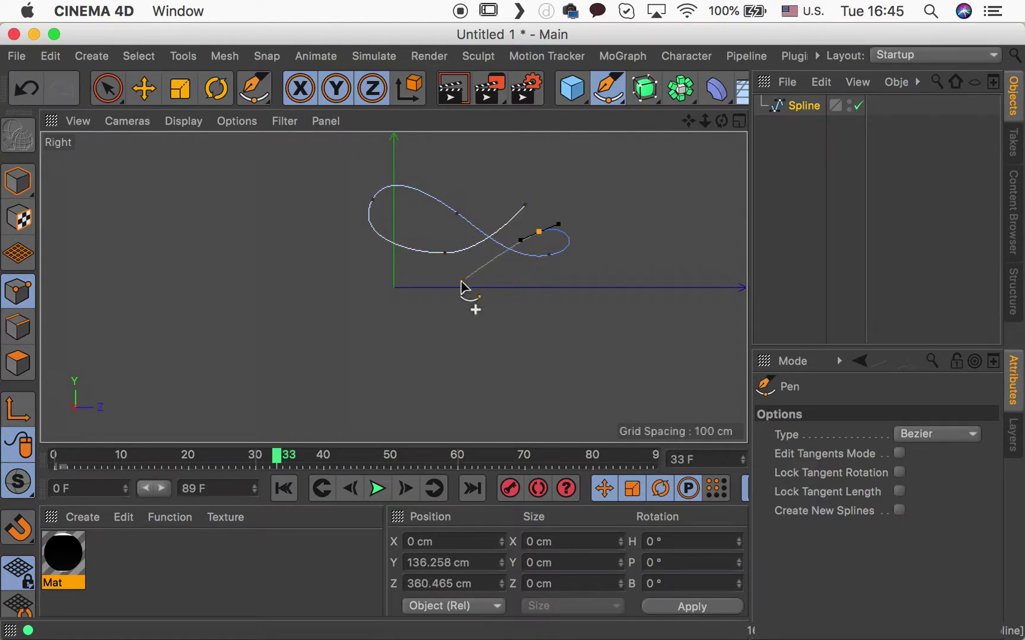
pyautogui.moveTo(442, 293); pyautogui.dragTo(473, 267)
pyautogui.moveTo(506, 360); pyautogui.dragTo(506, 373)
pyautogui.moveTo(449, 405); pyautogui.dragTo(501, 371)
pyautogui.moveTo(617, 415); pyautogui.dragTo(634, 407)
pyautogui.click(641, 384)
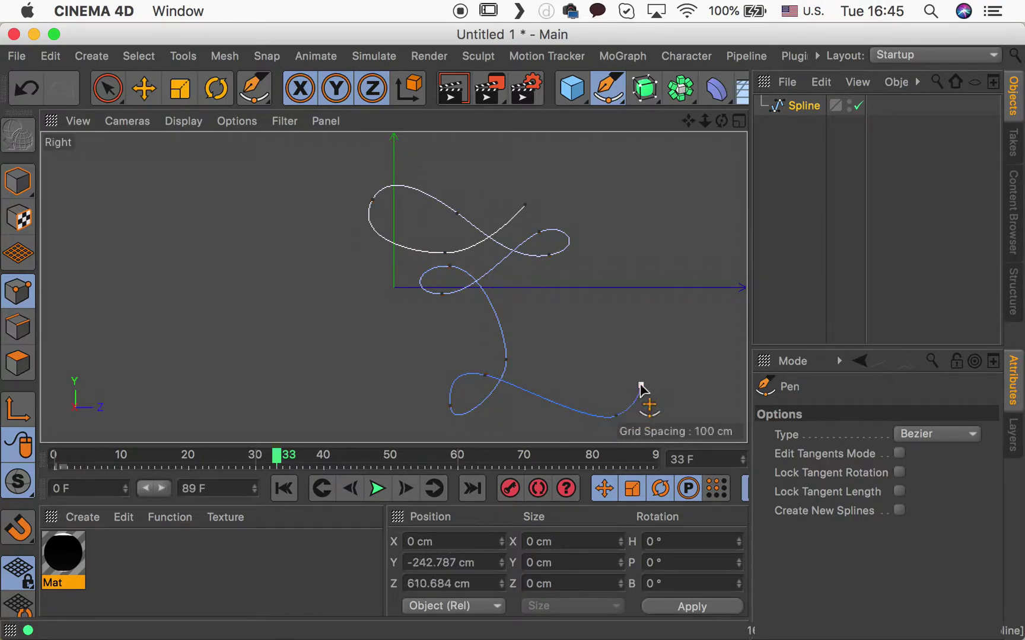
# - Offset the spline's first three points towards positive X, the second to about 76 cm and the third to about 55 cm
pyautogui.click(121, 100)
pyautogui.click(740, 122)
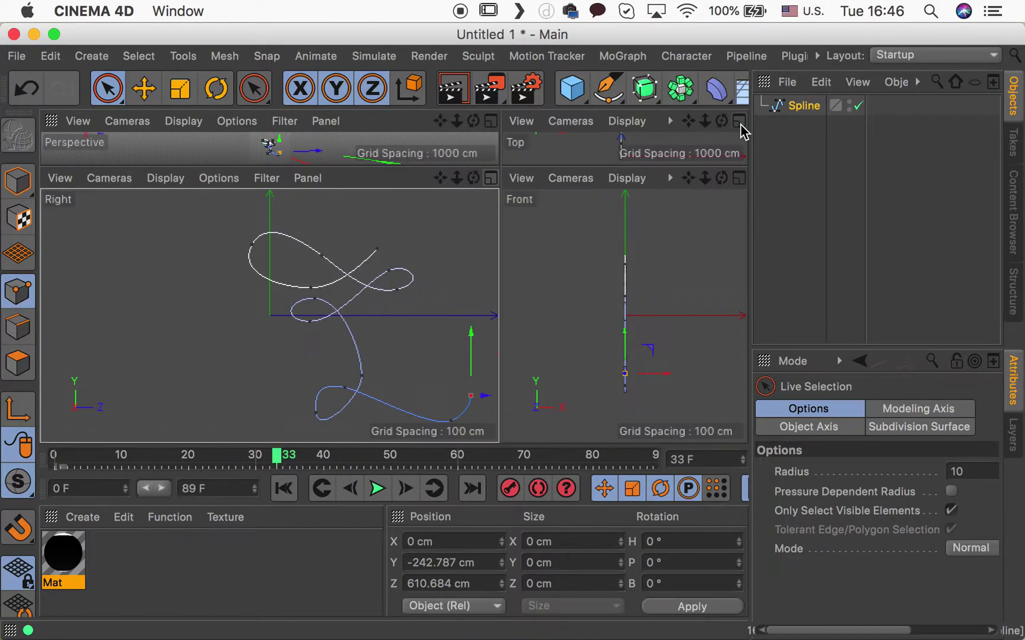
pyautogui.click(377, 251)
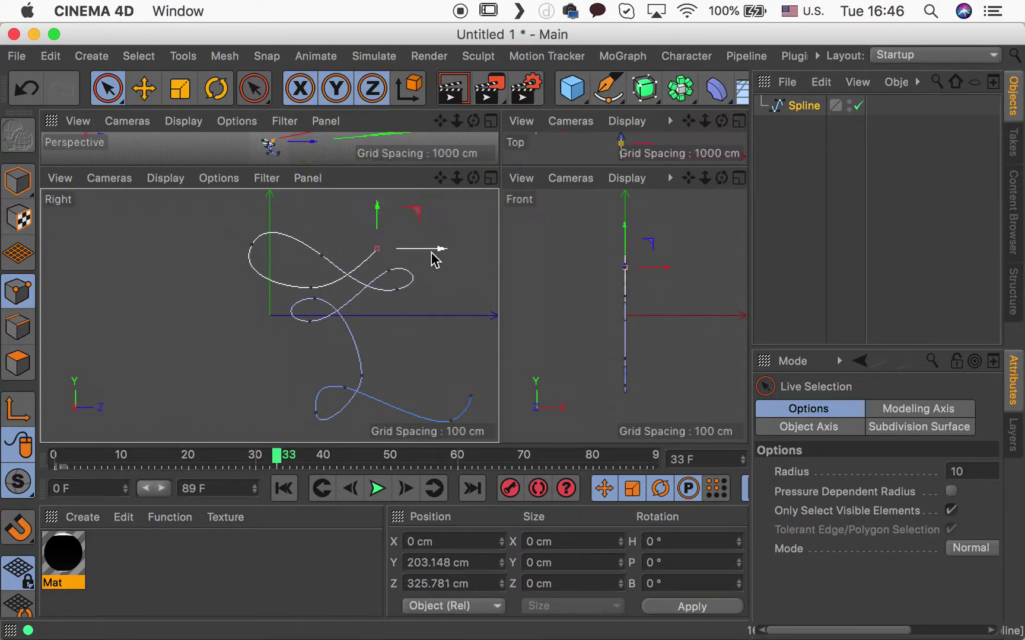
pyautogui.moveTo(666, 270); pyautogui.dragTo(680, 300)
pyautogui.click(310, 288)
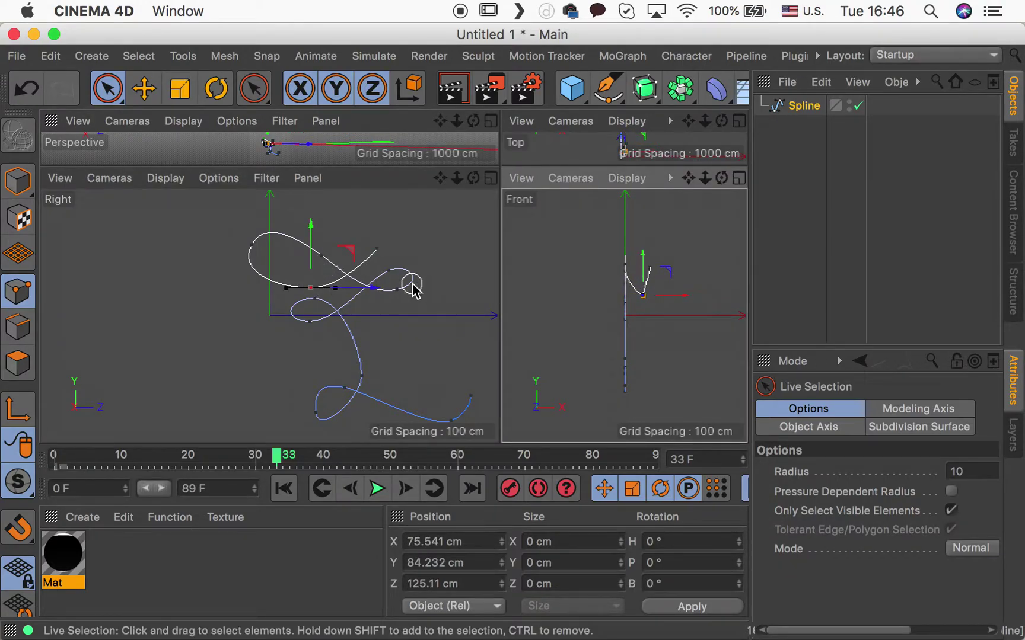
pyautogui.click(257, 248)
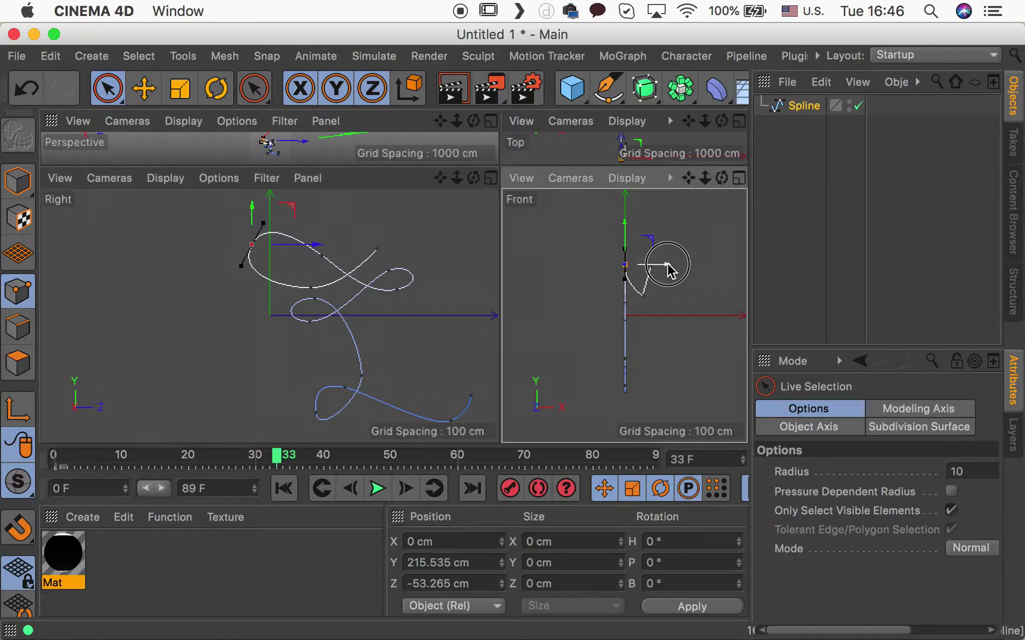
pyautogui.moveTo(668, 270); pyautogui.dragTo(679, 268)
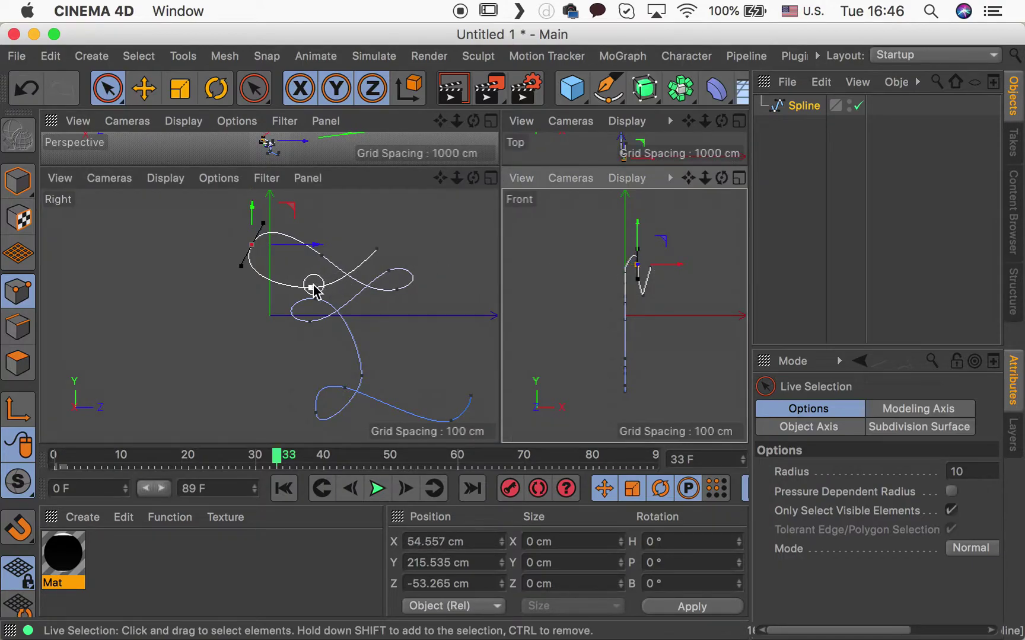
# - Spread the next spline points in X: upper crossing point about -59 cm, middle loop's top point positive, its bottom point about -67 cm
pyautogui.click(321, 255)
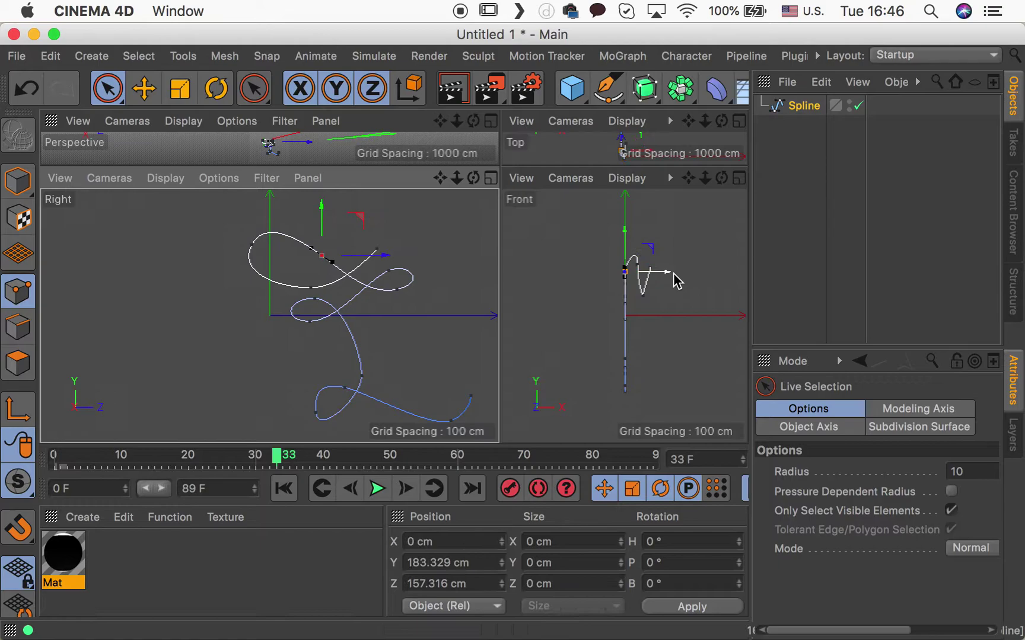
pyautogui.moveTo(662, 274); pyautogui.dragTo(650, 277)
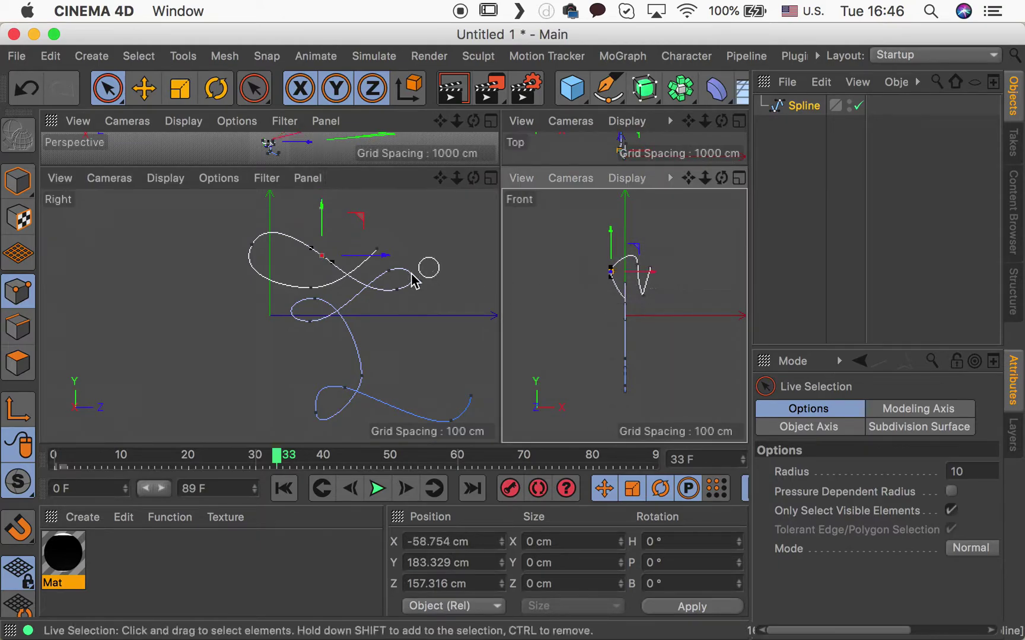
pyautogui.click(316, 298)
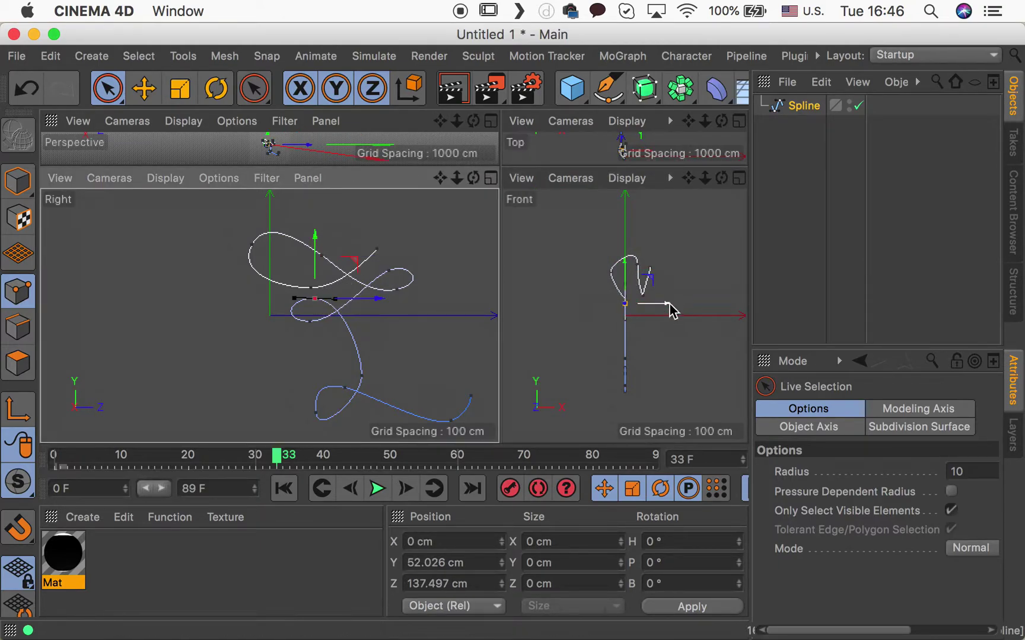
pyautogui.moveTo(670, 310); pyautogui.dragTo(652, 328)
pyautogui.click(309, 320)
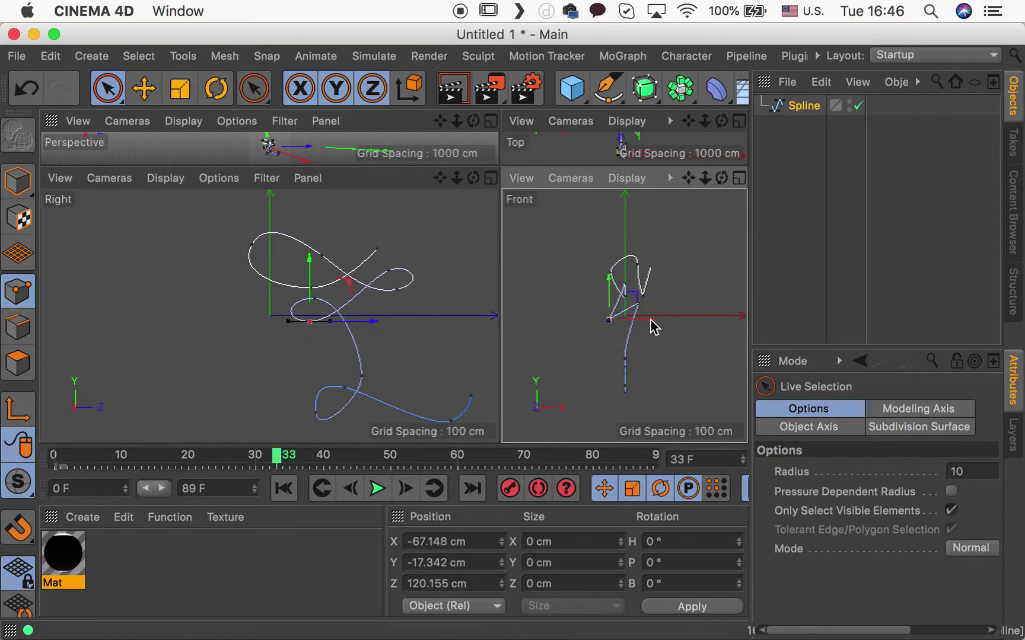
# - Move the lower stem point towards positive X, the end point towards negative X, and its neighbouring point to X about -50 cm
pyautogui.click(361, 376)
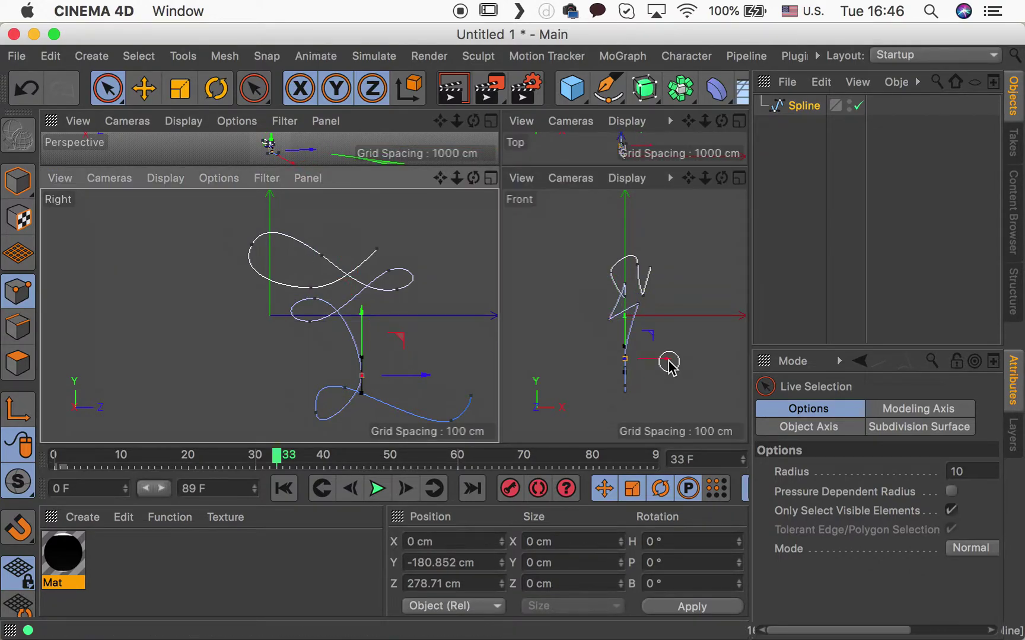
pyautogui.click(668, 364)
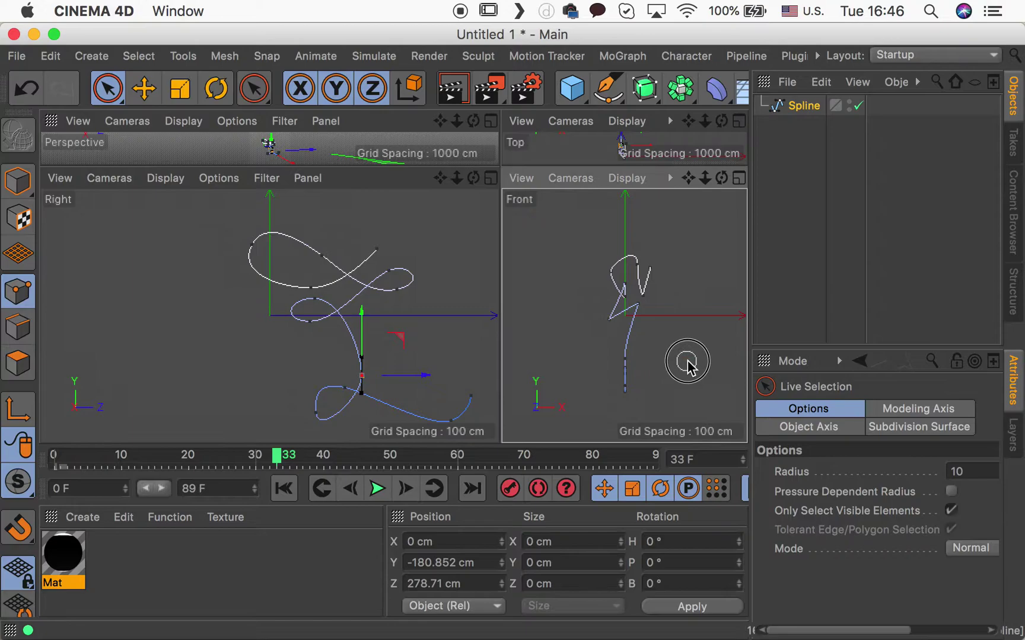
pyautogui.click(362, 376)
pyautogui.moveTo(669, 361); pyautogui.dragTo(647, 382)
pyautogui.click(471, 396)
pyautogui.click(452, 419)
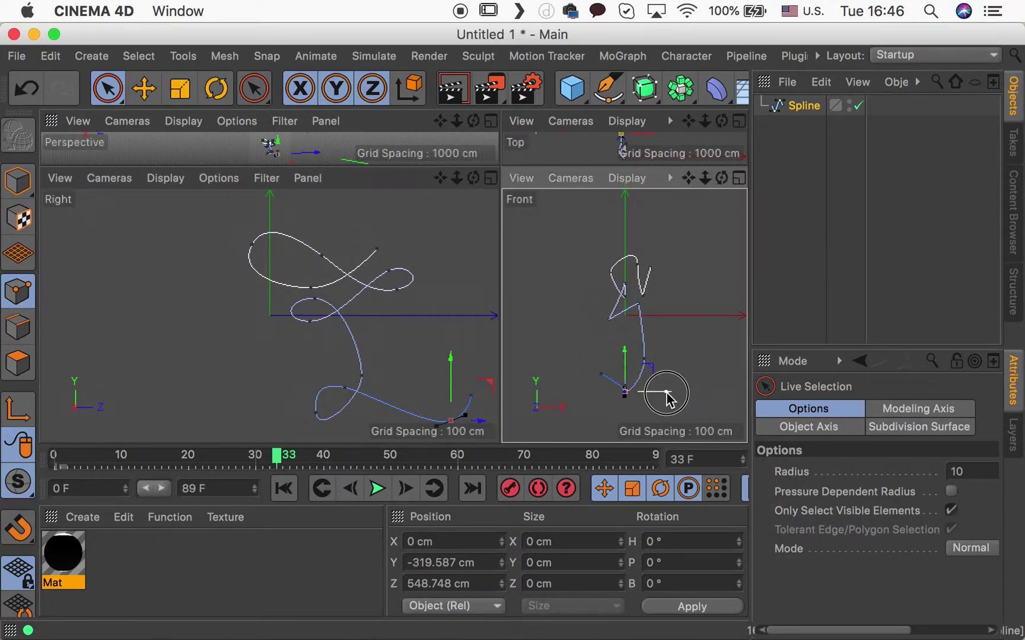
pyautogui.moveTo(667, 393); pyautogui.dragTo(652, 396)
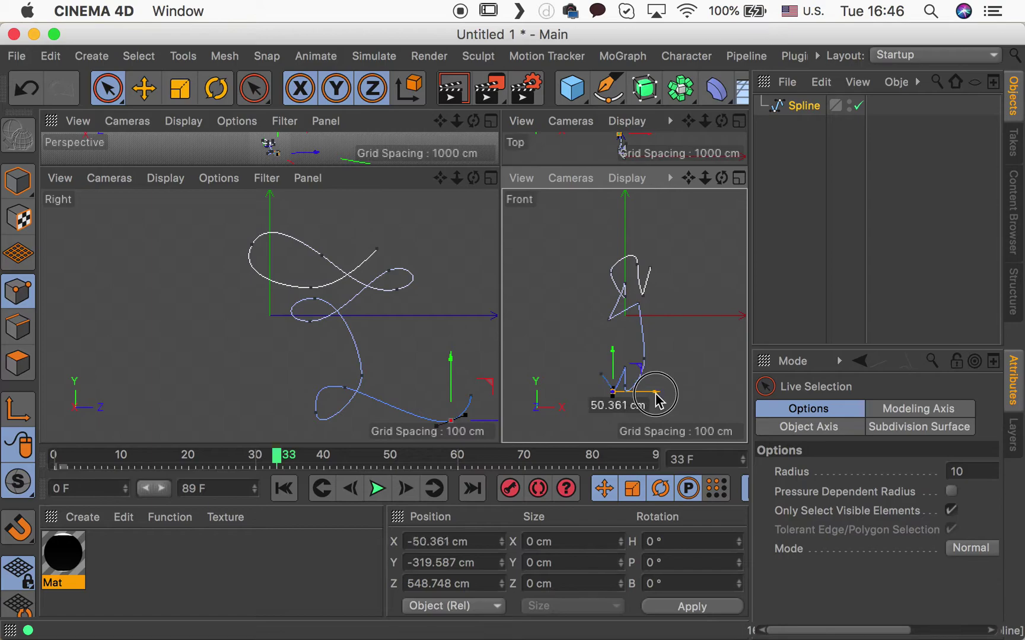
# - In the Perspective view, move the top point of the small upper loop to X about -99 cm
pyautogui.click(491, 120)
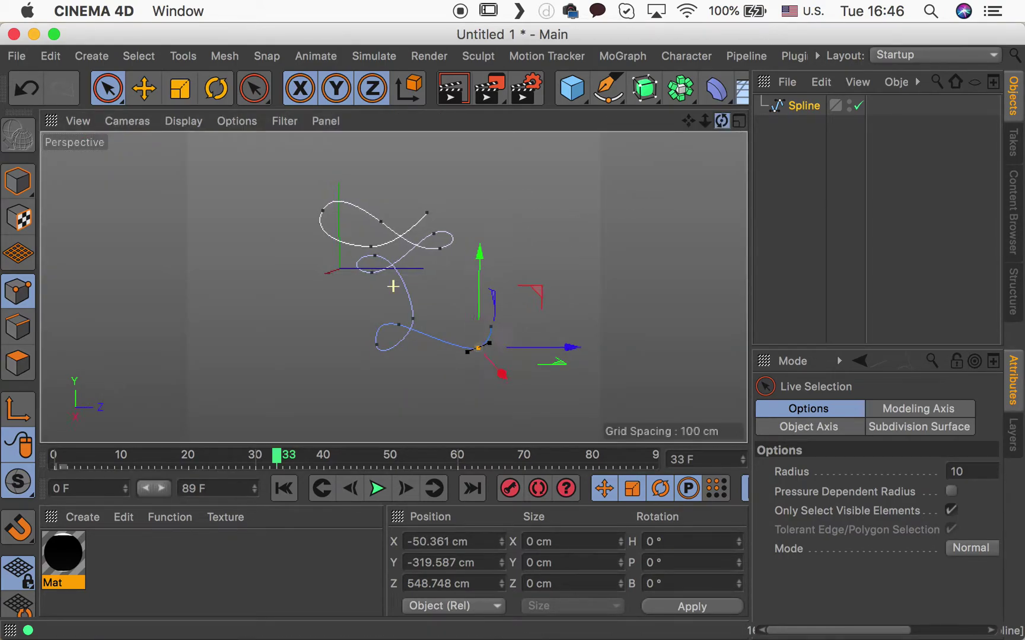
pyautogui.keyDown('alt'); pyautogui.moveTo(393, 286); pyautogui.dragTo(476, 256); pyautogui.keyUp('alt')
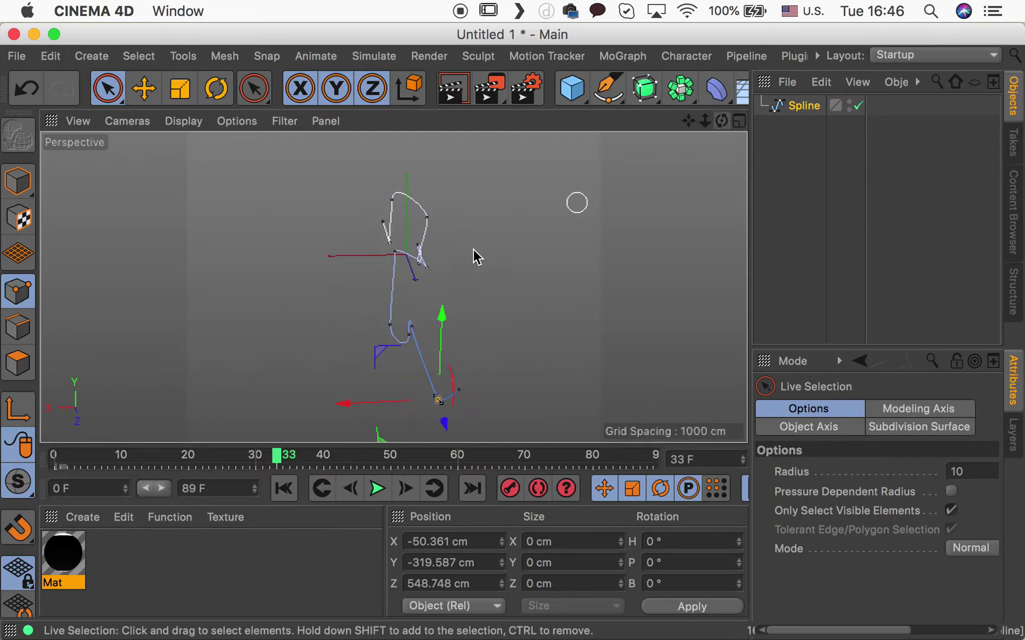
pyautogui.click(419, 245)
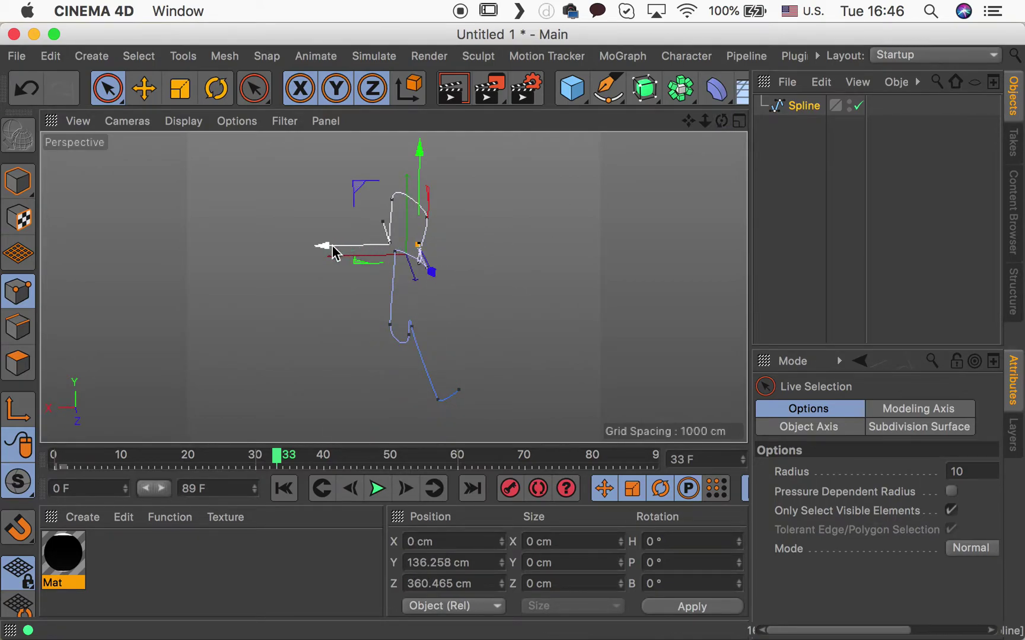
pyautogui.moveTo(335, 254); pyautogui.dragTo(370, 246)
# - Pull the spline's end point to X about 166 cm and move the point before it to Z about 433 cm
pyautogui.moveTo(721, 121); pyautogui.dragTo(768, 116)
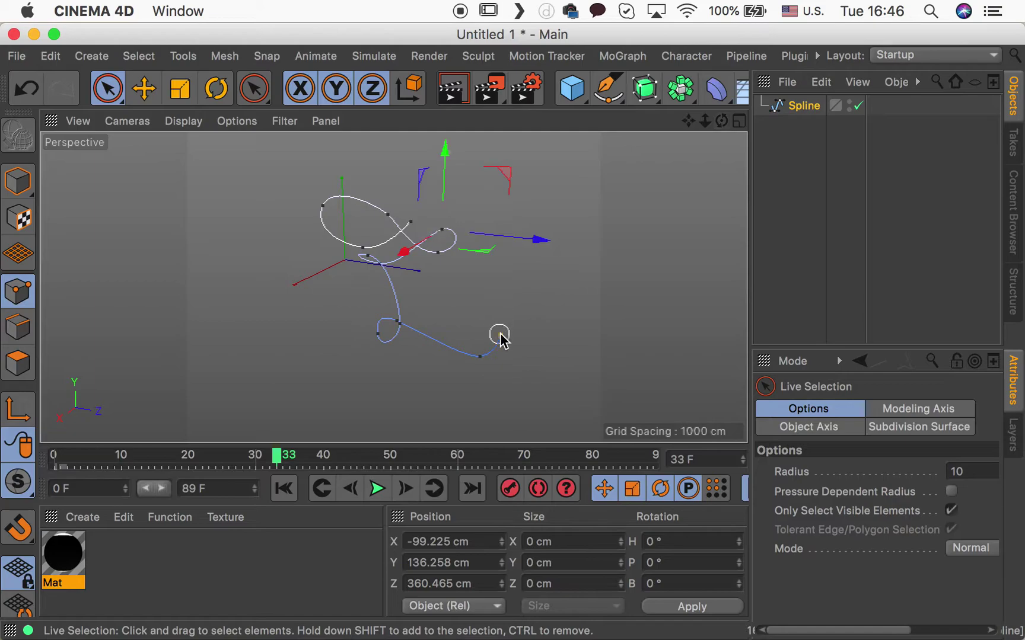
pyautogui.click(500, 335)
pyautogui.moveTo(476, 385); pyautogui.dragTo(453, 421)
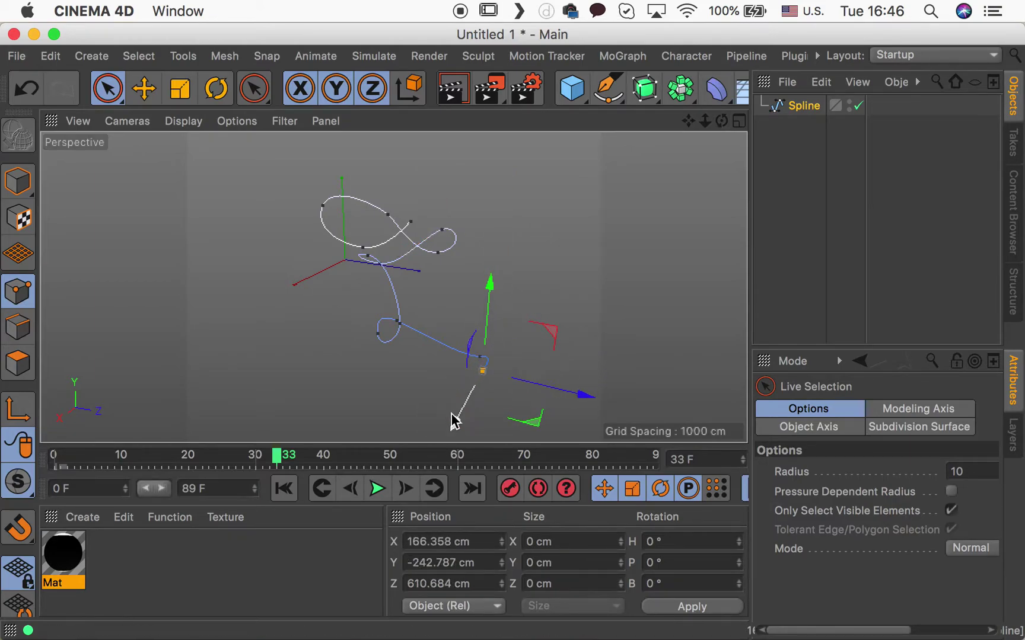
pyautogui.click(478, 357)
pyautogui.moveTo(522, 366); pyautogui.dragTo(546, 380)
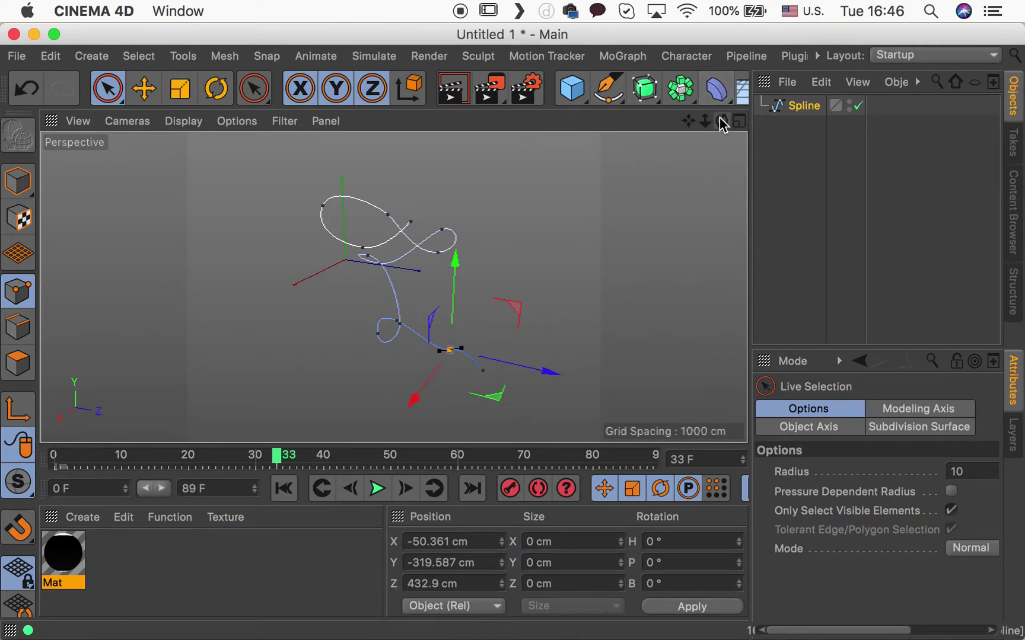
# - Move the spline's end point along Z to about 510 cm
pyautogui.moveTo(722, 125); pyautogui.dragTo(769, 129)
pyautogui.click(501, 342)
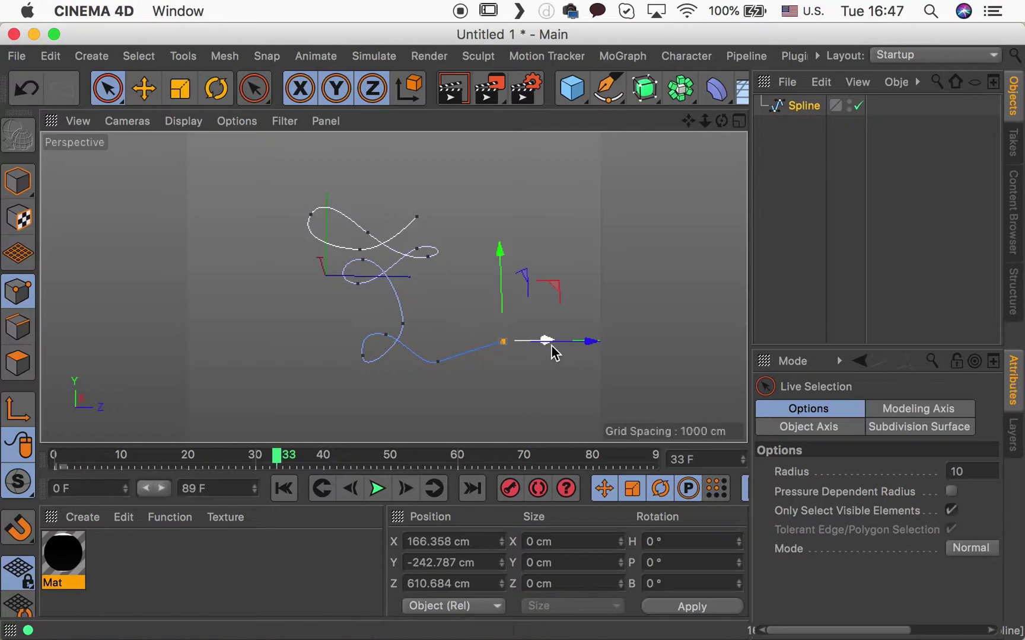
pyautogui.moveTo(587, 343); pyautogui.dragTo(560, 355)
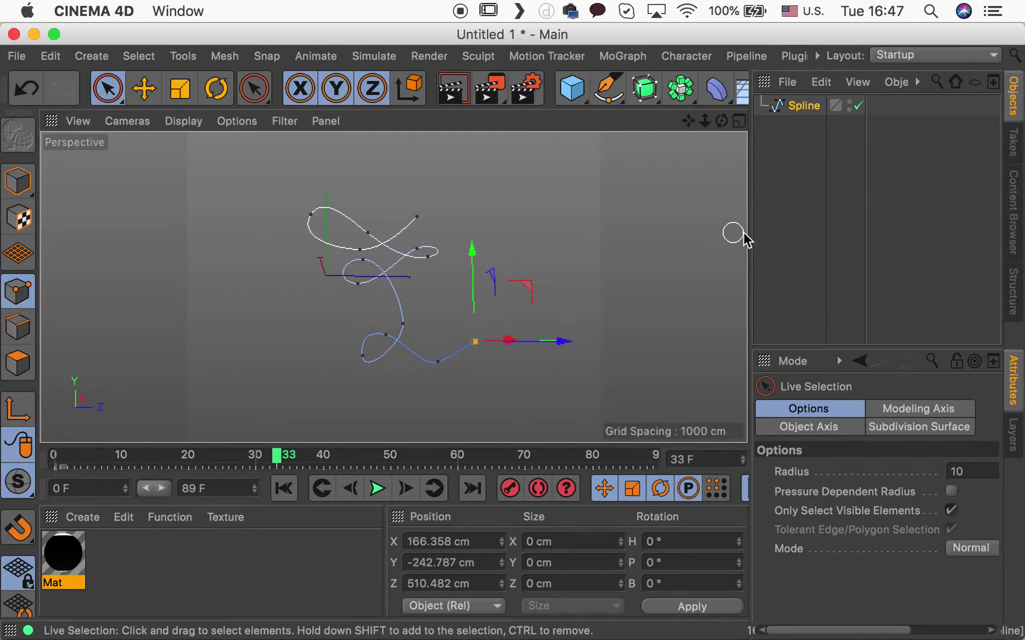
# - Add a Capsule and scale it down to a radius of about 36.5 cm and a height of about 146 cm
pyautogui.click(571, 87)
pyautogui.click(297, 188)
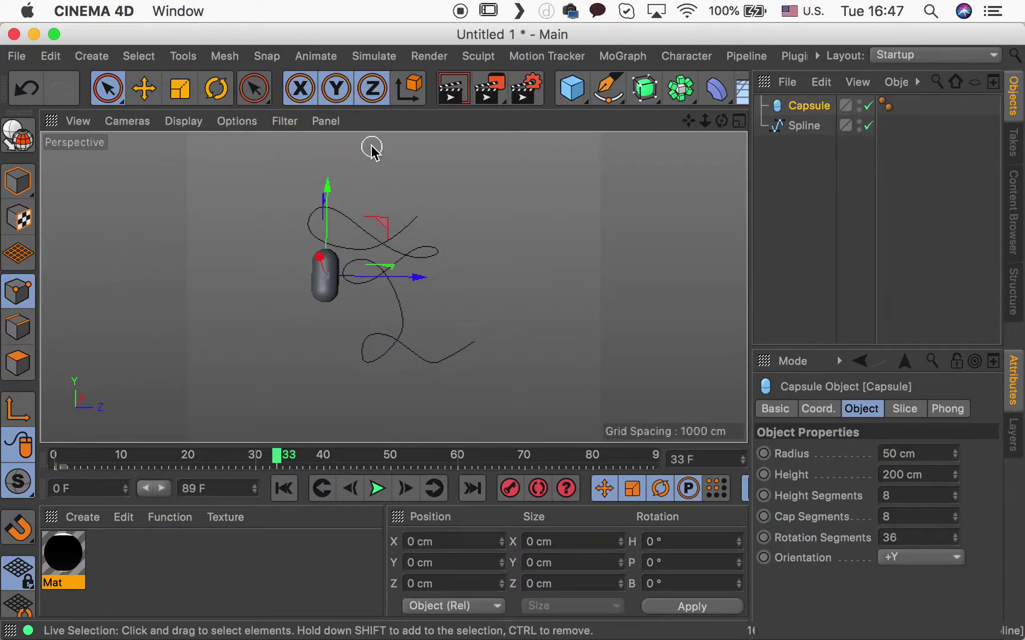
pyautogui.click(196, 93)
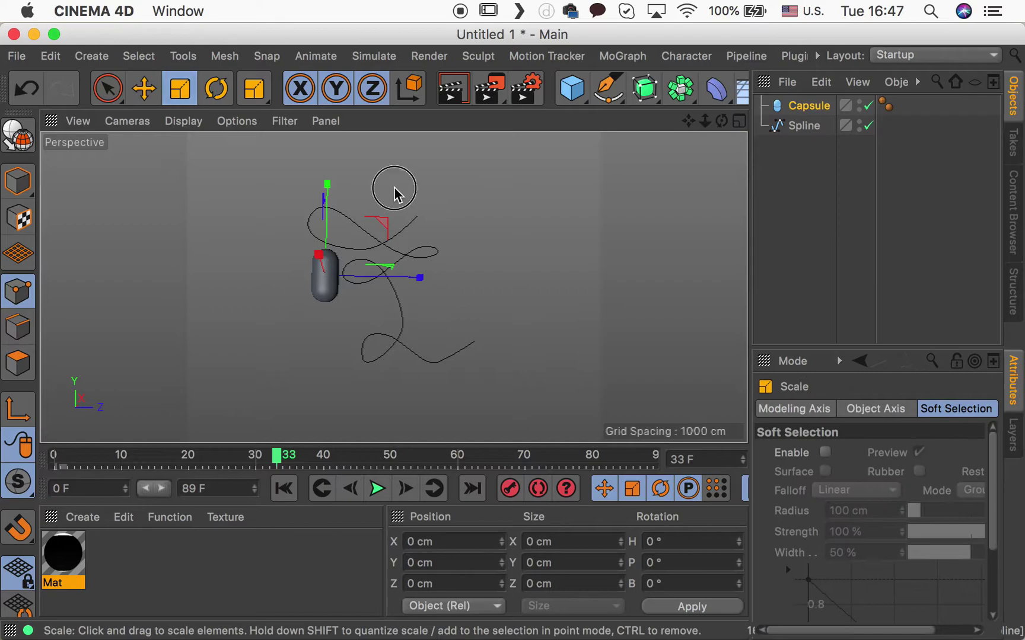
pyautogui.moveTo(356, 260); pyautogui.dragTo(281, 359)
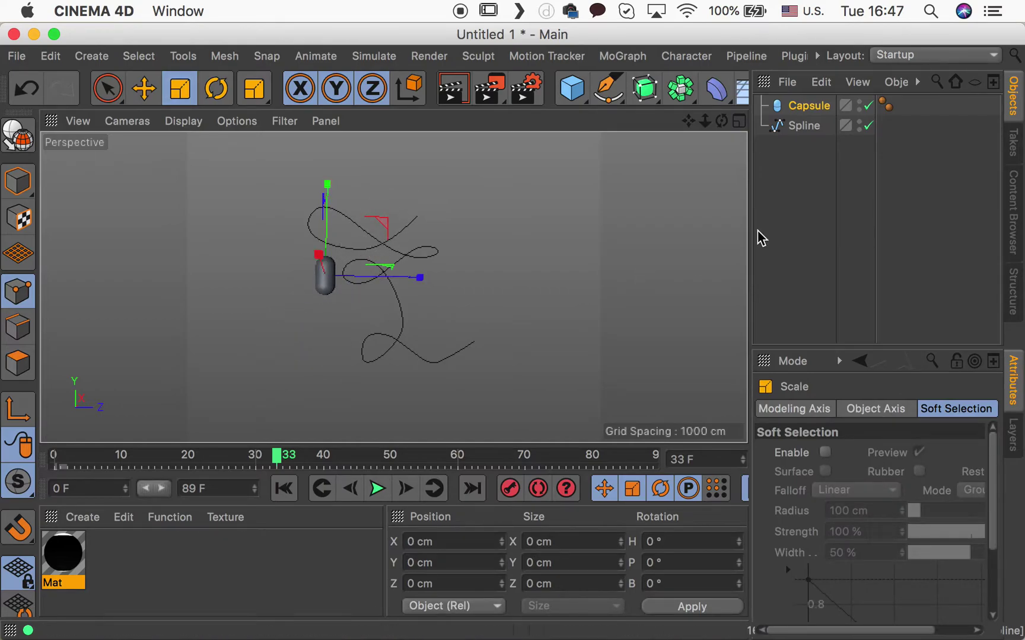
pyautogui.click(805, 107)
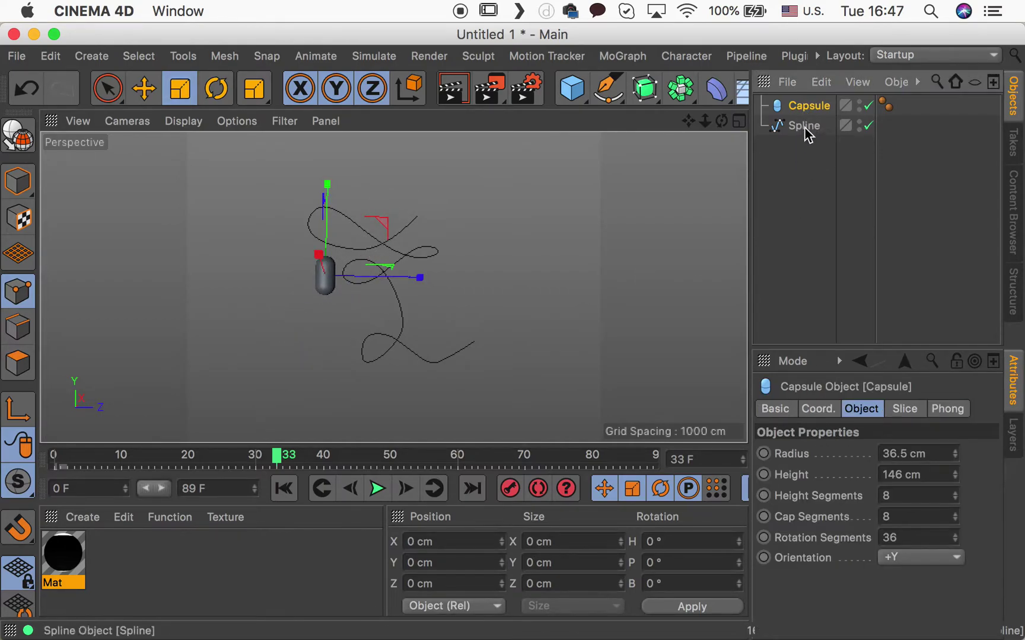
# - Add a Spline Wrap deformer as a child of the Capsule and assign the drawn Spline as its spline
pyautogui.click(711, 96)
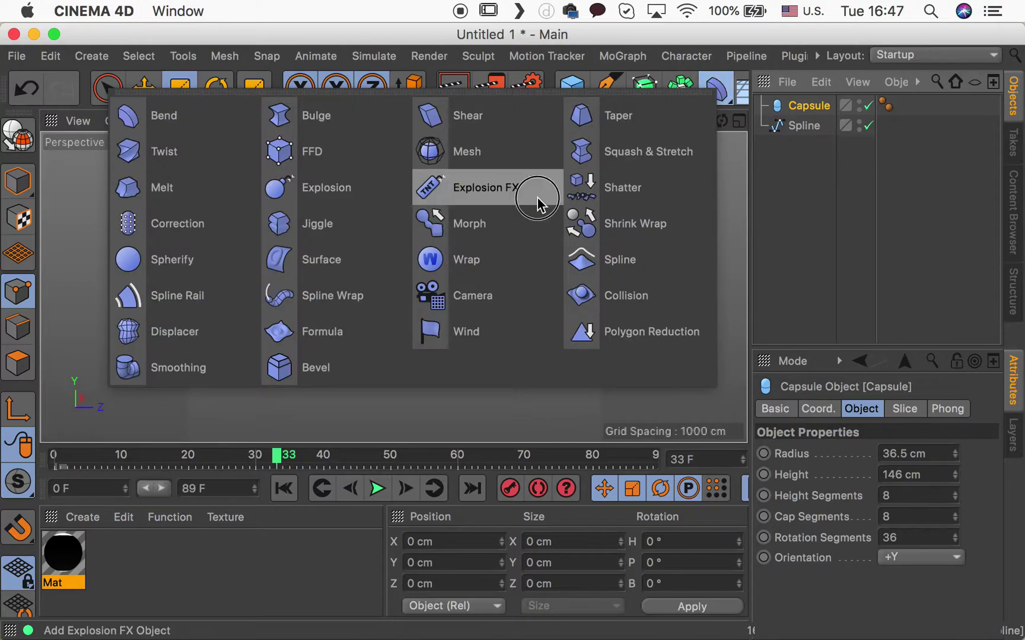
pyautogui.click(329, 296)
pyautogui.moveTo(802, 111); pyautogui.dragTo(815, 128)
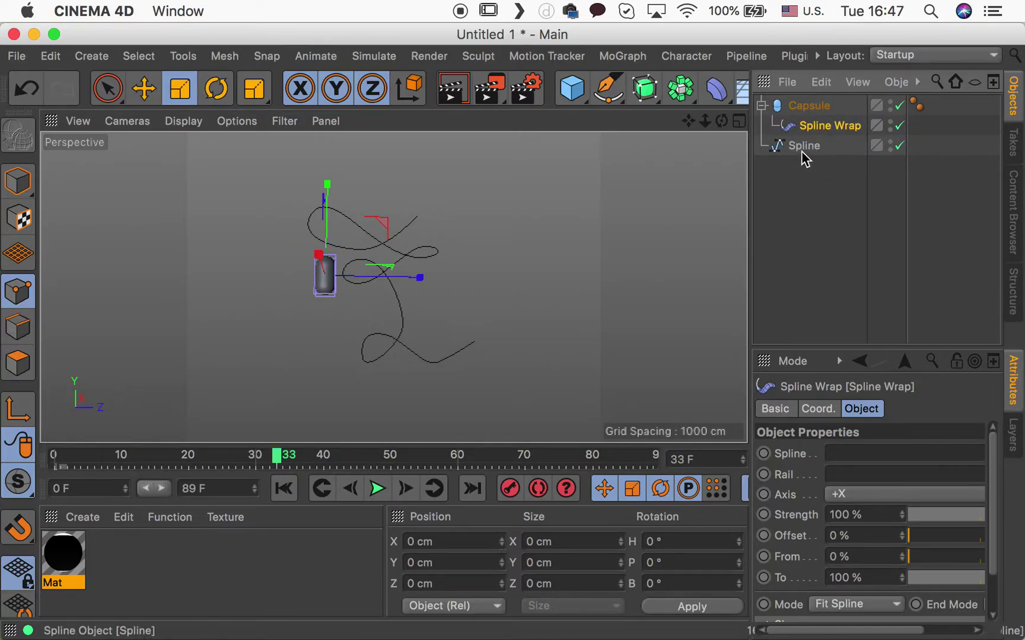
pyautogui.moveTo(801, 155); pyautogui.dragTo(854, 462)
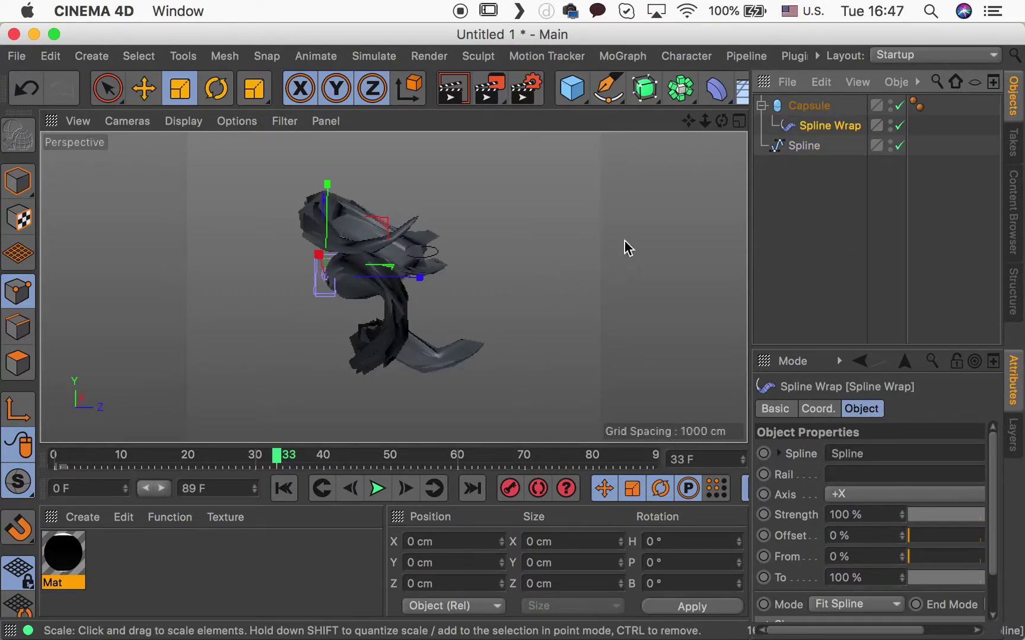
# - Raise the Capsule's subdivision to 50 height segments, 50 cap segments and 553 rotation segments
pyautogui.click(809, 106)
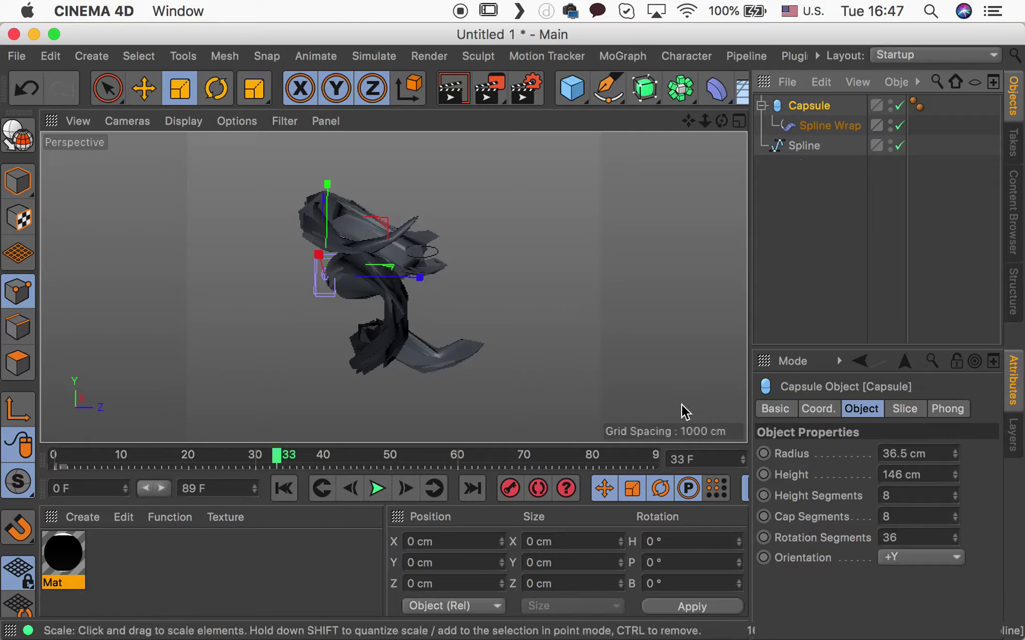
pyautogui.click(907, 494)
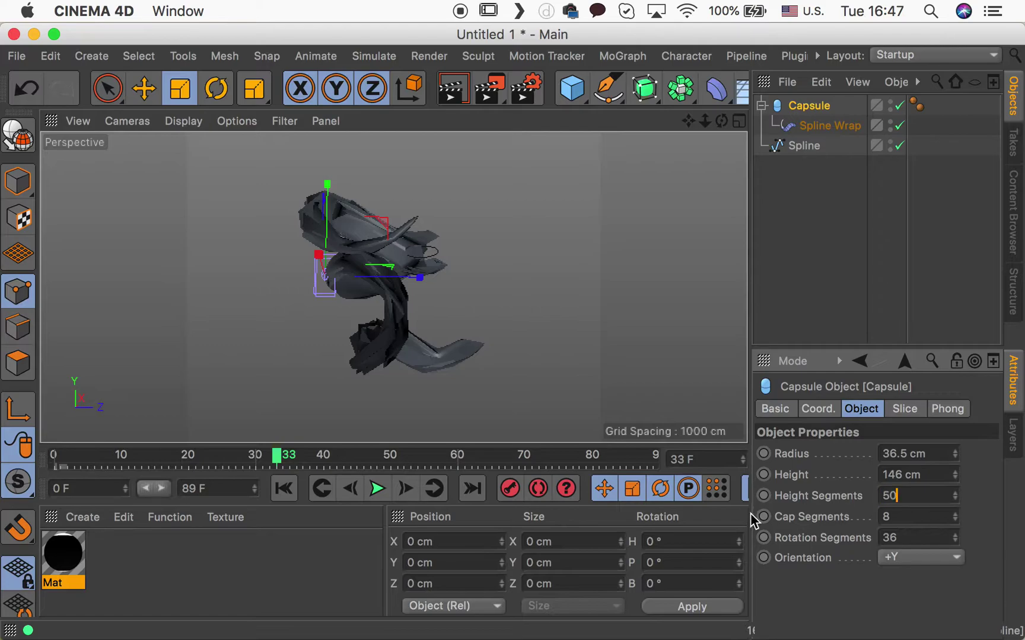
pyautogui.press('Tab')
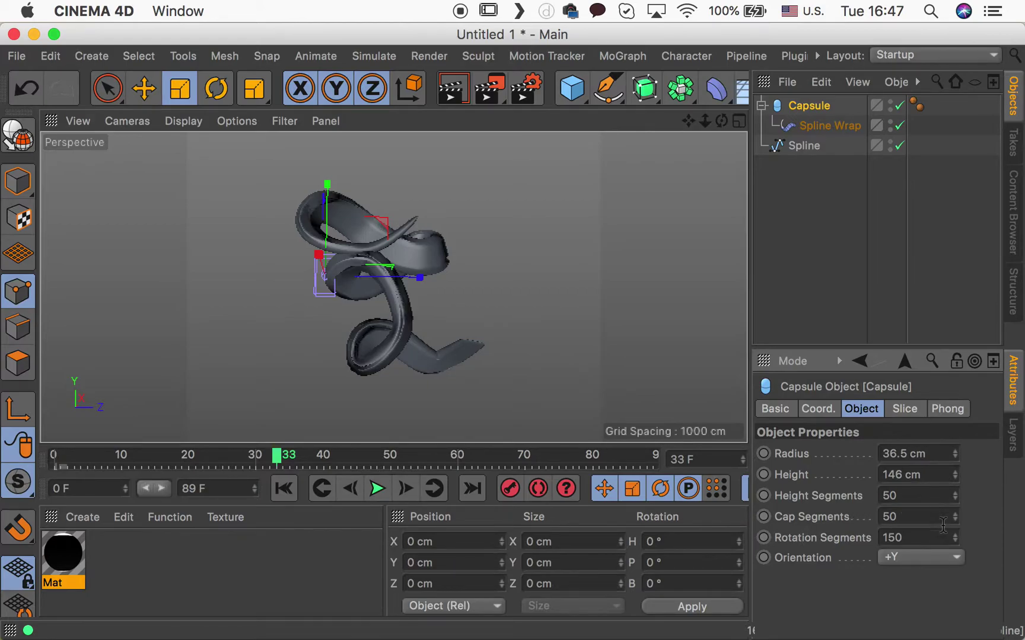
pyautogui.moveTo(955, 540); pyautogui.dragTo(1020, 529)
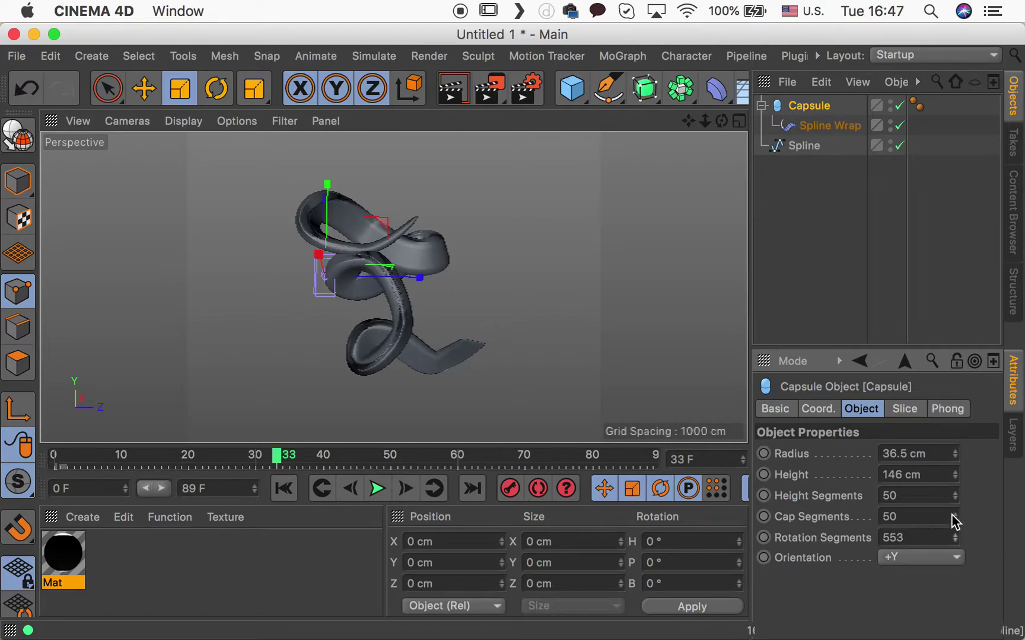
# - Shrink the Capsule to a height of 77 cm with a radius of 38.5 cm
pyautogui.moveTo(953, 480); pyautogui.dragTo(981, 453)
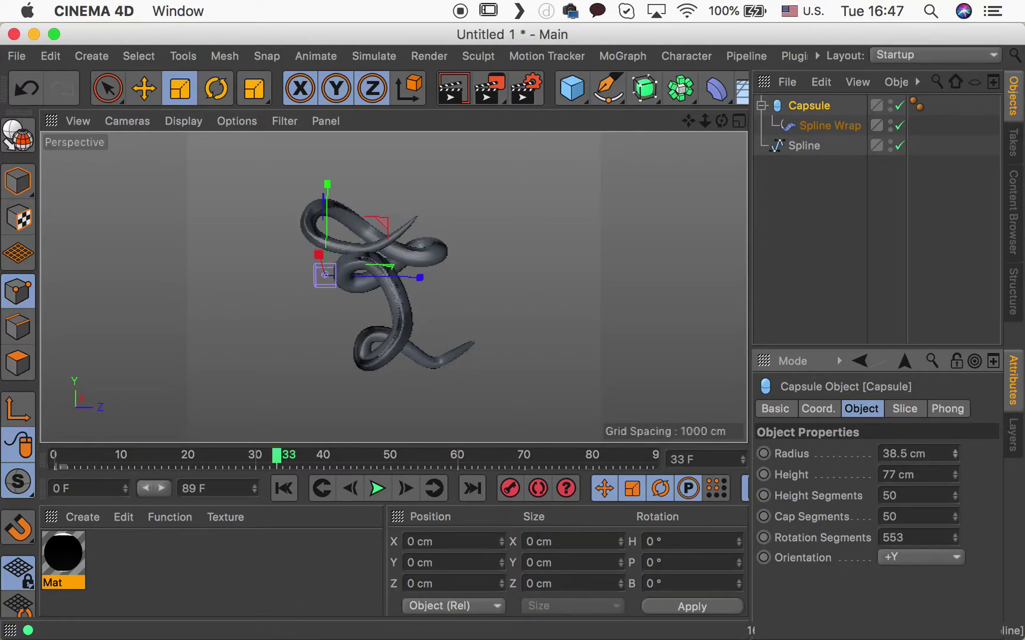
pyautogui.moveTo(721, 121); pyautogui.dragTo(658, 124)
pyautogui.moveTo(393, 286)
pyautogui.mouseDown()
pyautogui.moveTo(343, 290)
pyautogui.moveTo(388, 287)
pyautogui.moveTo(379, 297)
pyautogui.mouseUp()
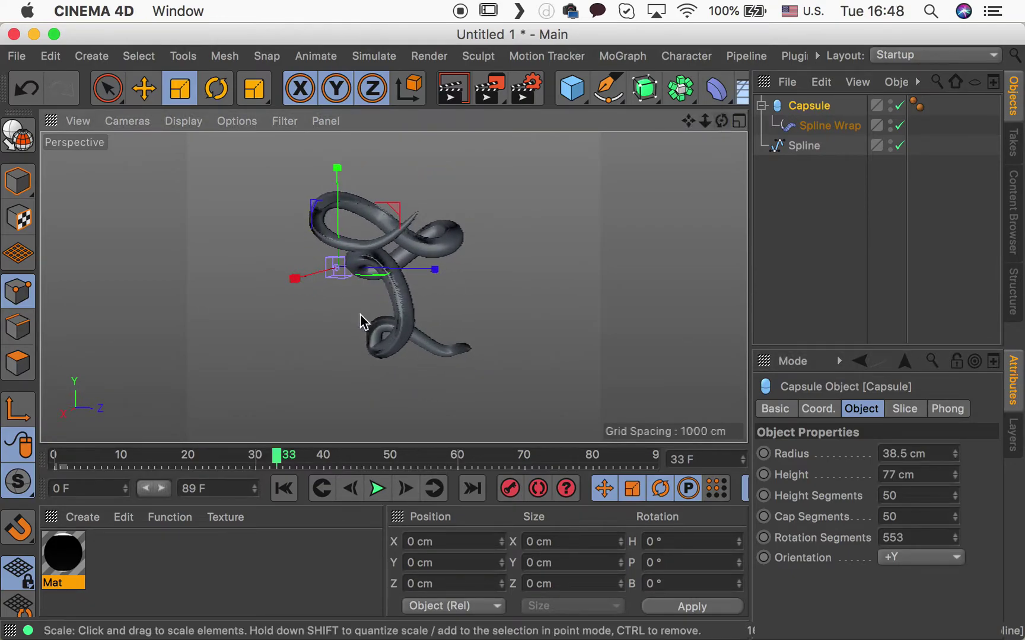
# - Create a new material with Color and Reflectance disabled and only the Luminance channel enabled
pyautogui.click(82, 517)
pyautogui.click(133, 340)
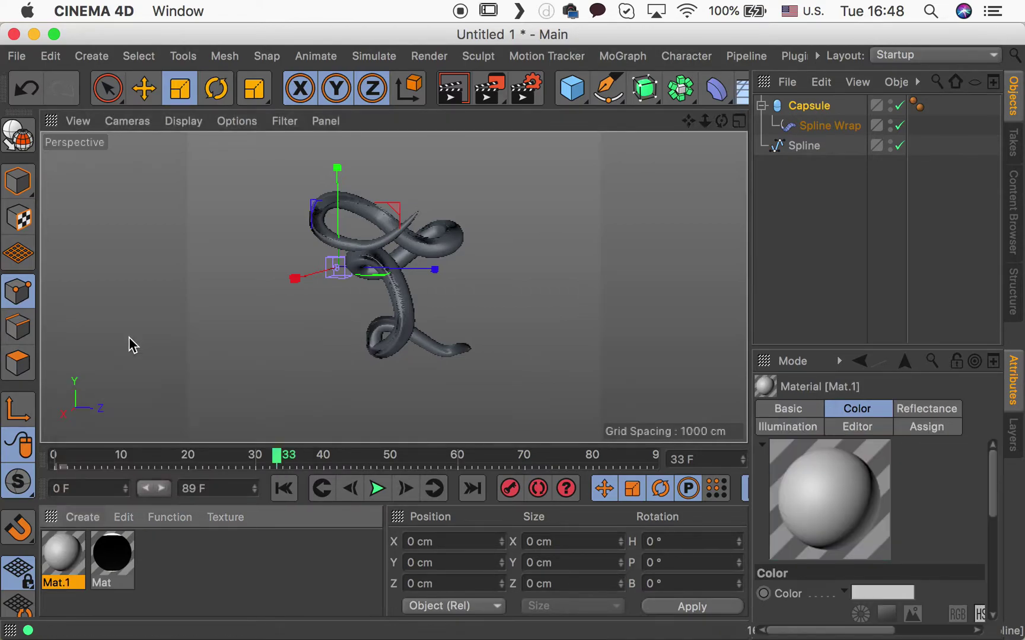
pyautogui.doubleClick(63, 554)
pyautogui.click(404, 315)
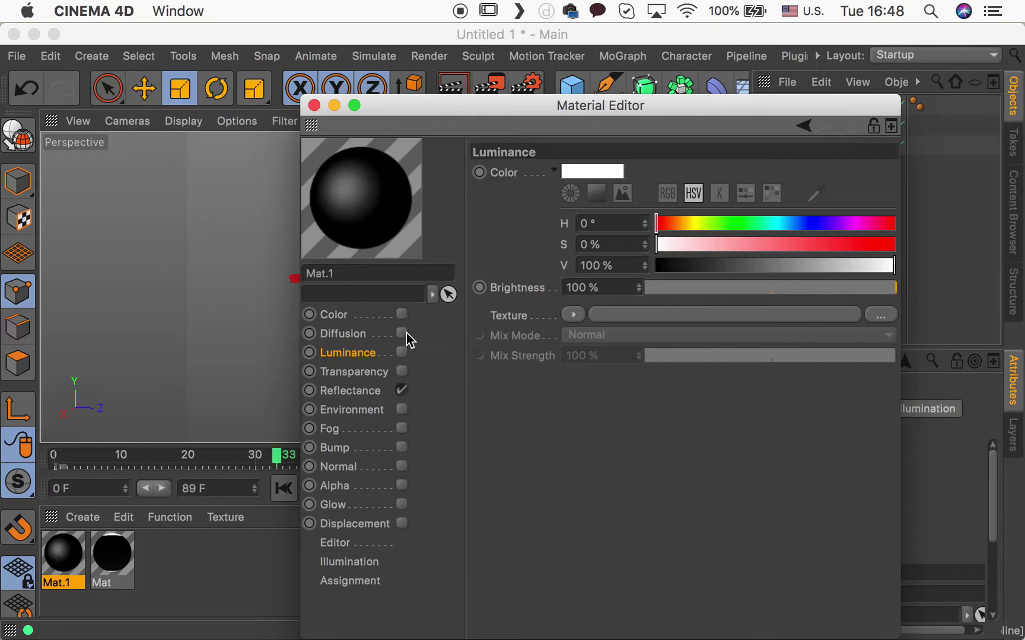
pyautogui.click(403, 390)
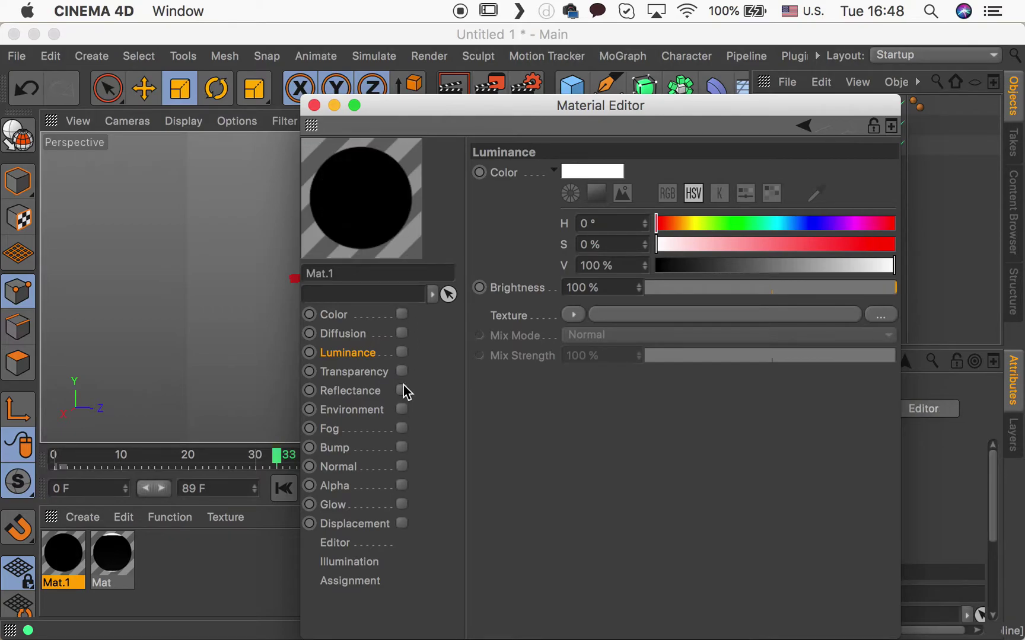
pyautogui.click(402, 354)
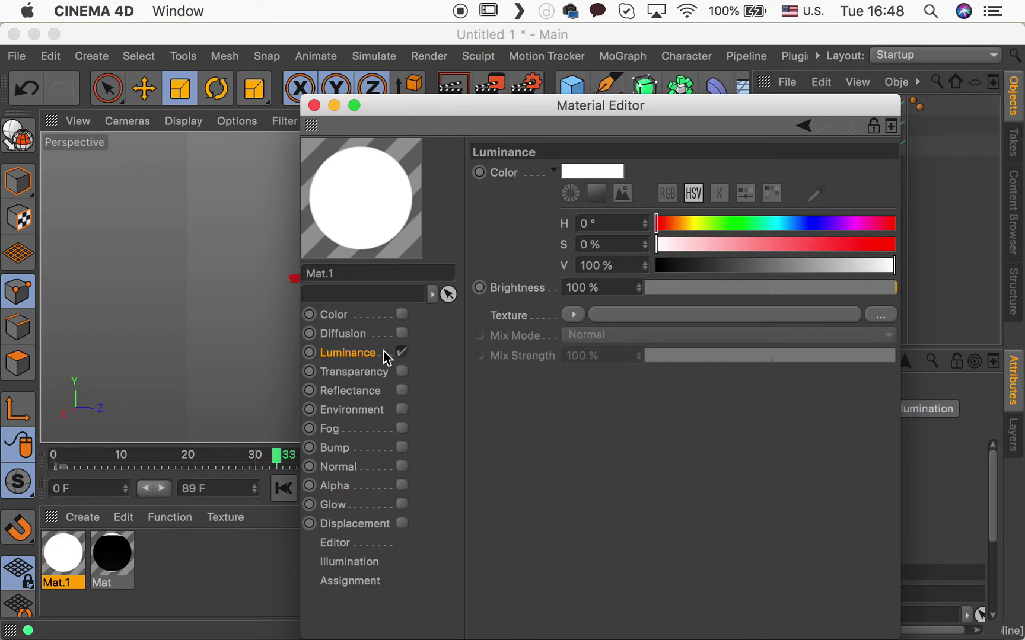
# - Load a Gradient into the Luminance texture and shift its black knot to about 80% for a hard black-to-white edge
pyautogui.click(573, 316)
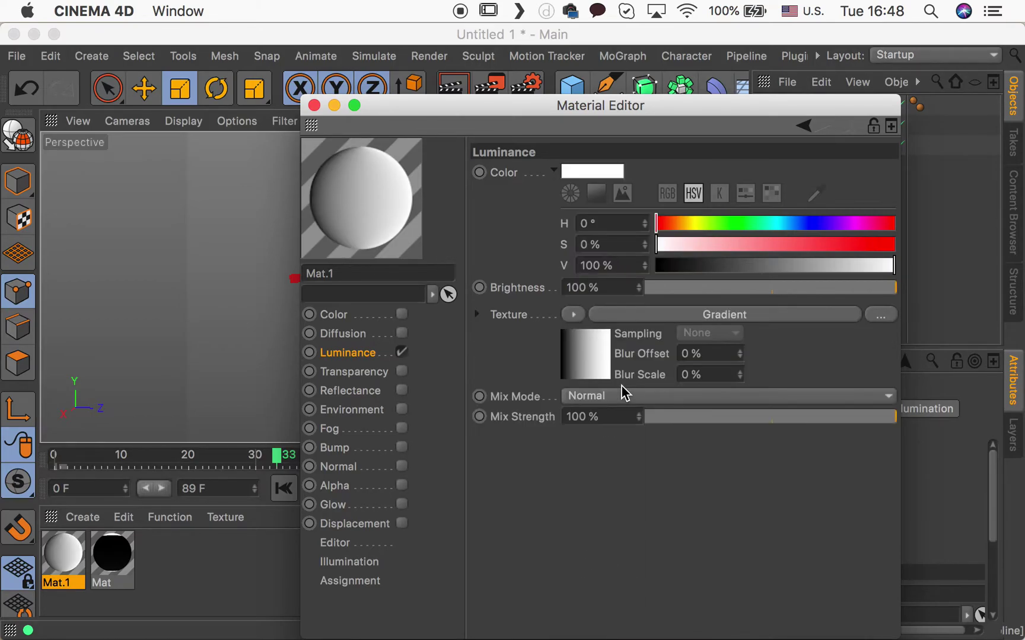
pyautogui.click(587, 354)
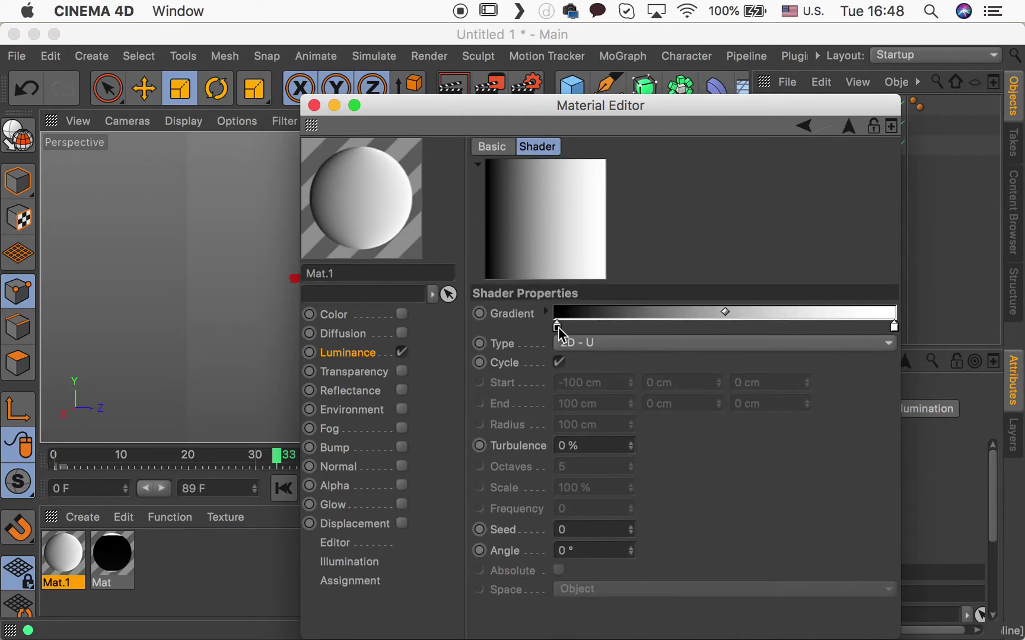
pyautogui.moveTo(559, 328); pyautogui.dragTo(831, 333)
pyautogui.click(867, 328)
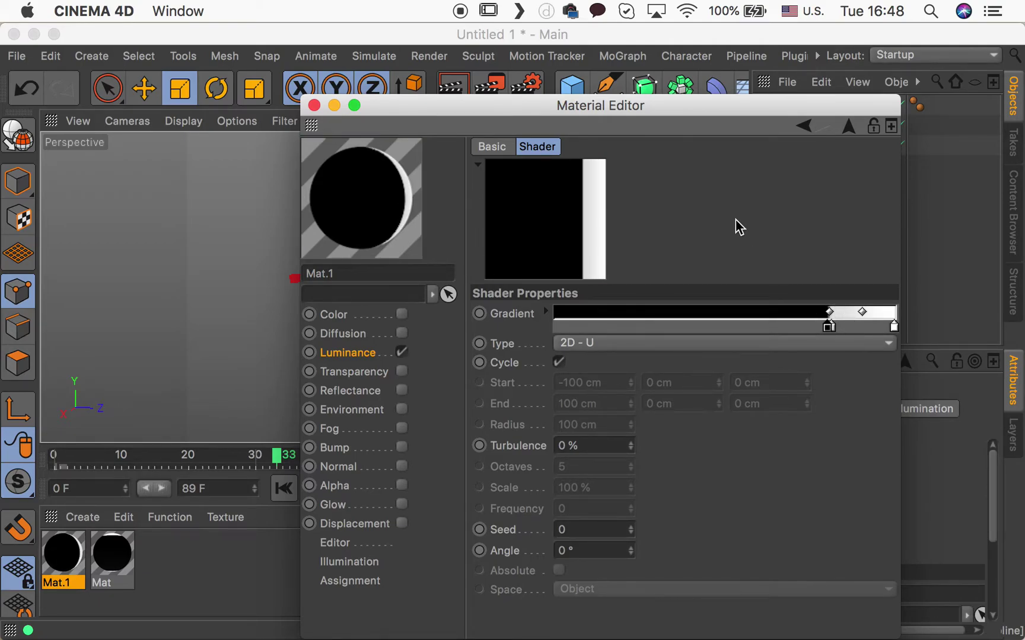
# - Set the gradient type to 2D - V and apply the new material to the Capsule
pyautogui.click(658, 350)
pyautogui.click(623, 387)
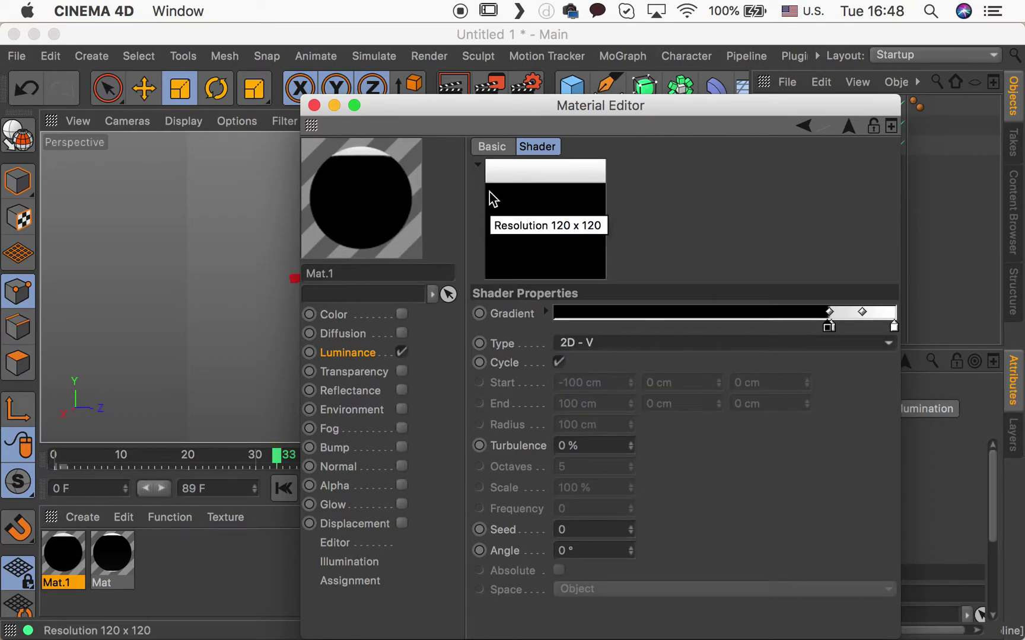
pyautogui.click(315, 106)
pyautogui.moveTo(63, 556); pyautogui.dragTo(812, 114)
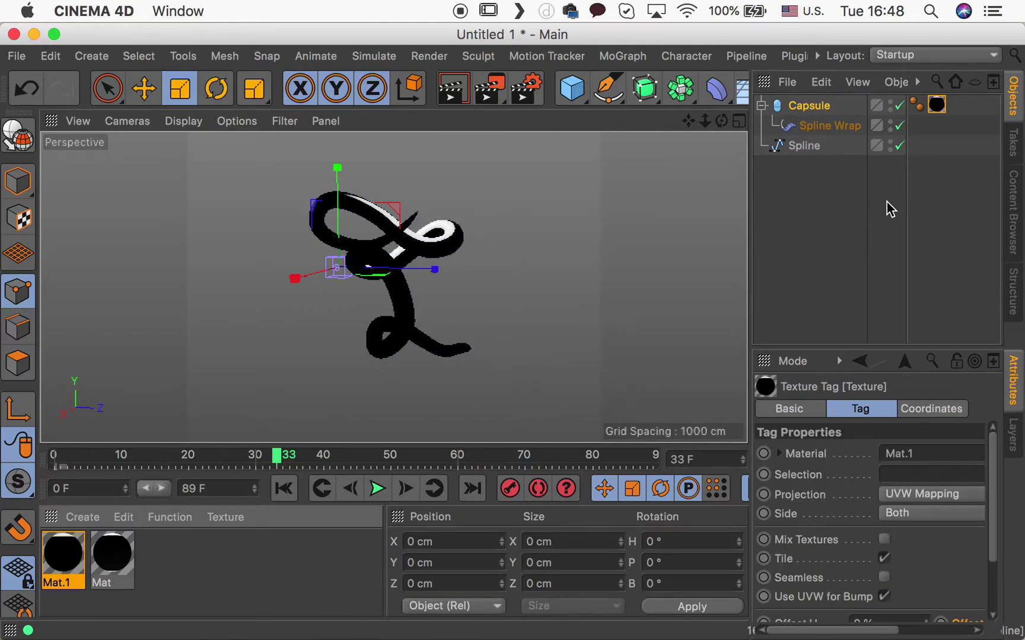
# - Set the Spline Wrap's axis to +Y
pyautogui.click(826, 127)
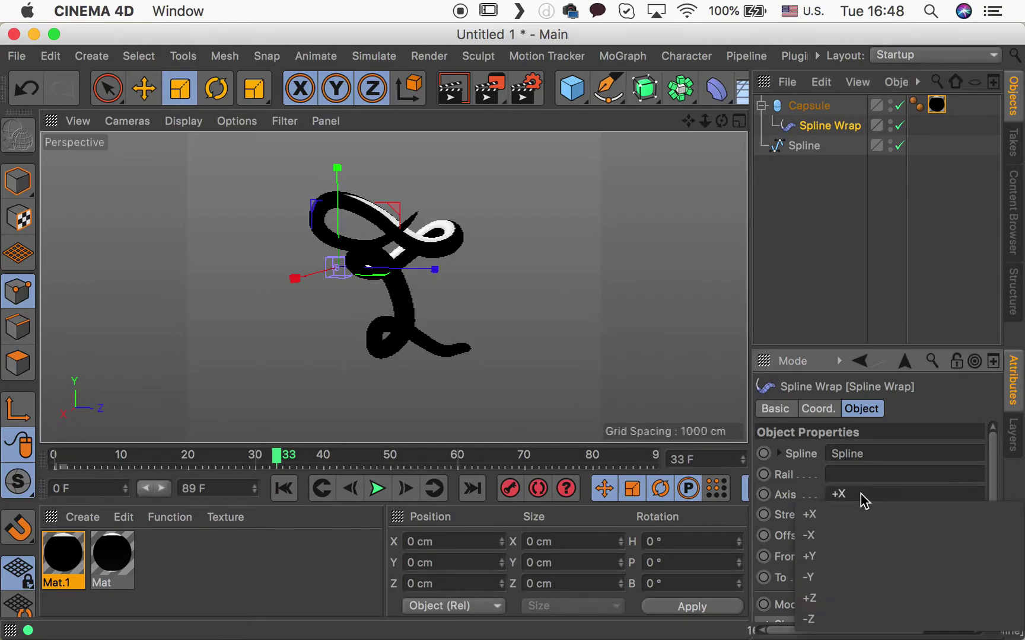
pyautogui.click(861, 495)
pyautogui.click(834, 560)
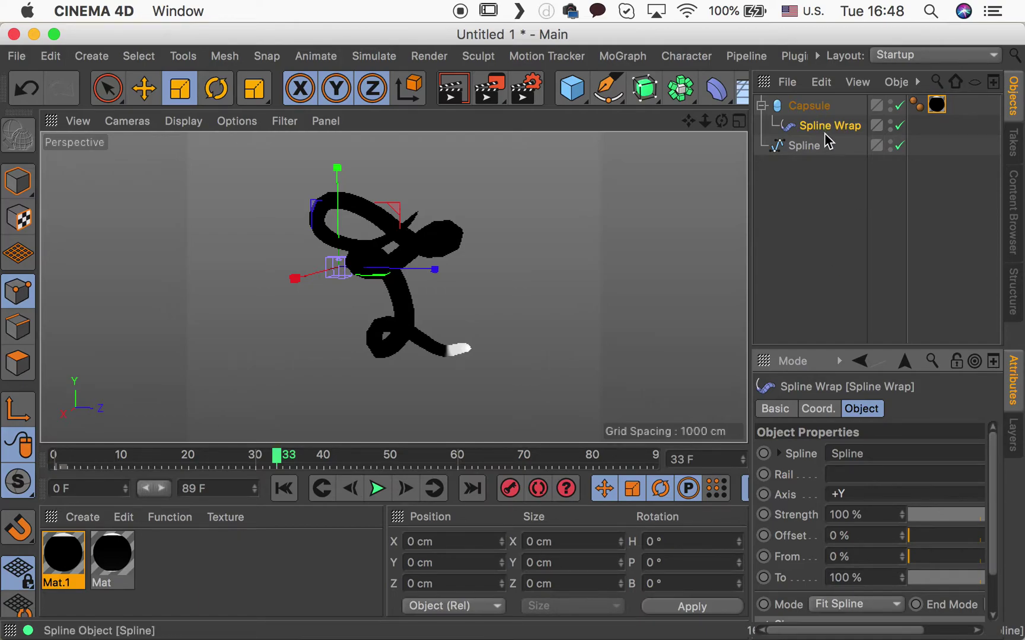
# - Set Length V to 2 % in the Capsule's texture tag so the stripe repeats along the tube
pyautogui.click(937, 105)
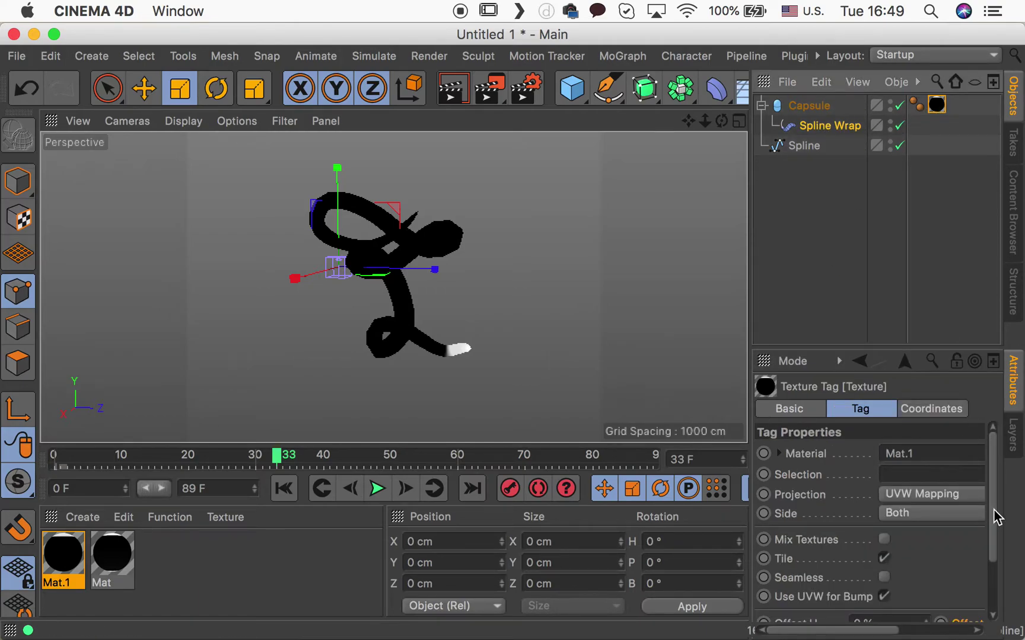
pyautogui.moveTo(994, 511); pyautogui.dragTo(991, 589)
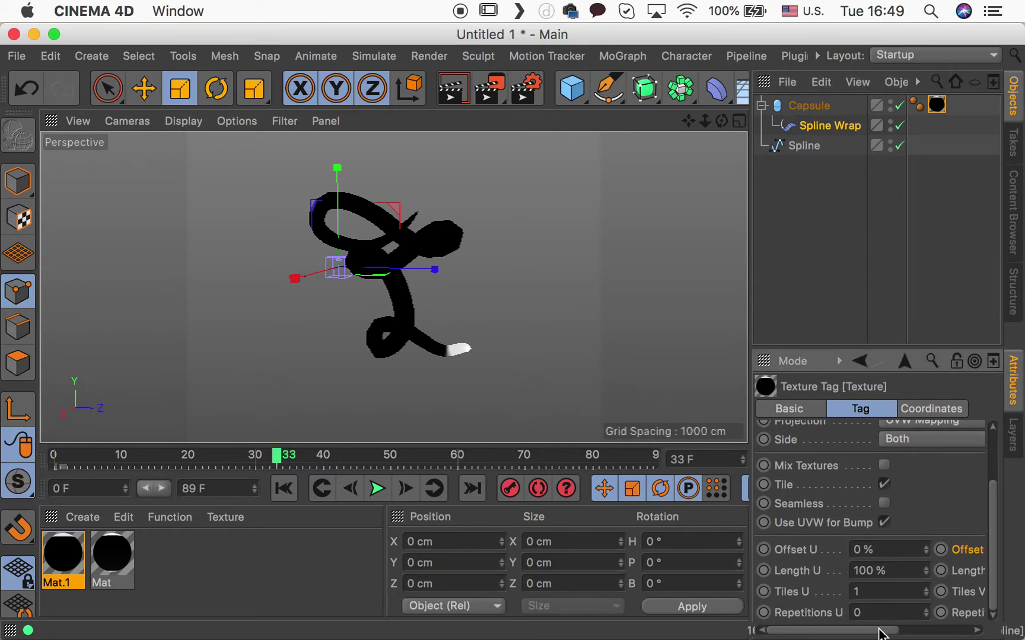
pyautogui.moveTo(879, 633); pyautogui.dragTo(967, 629)
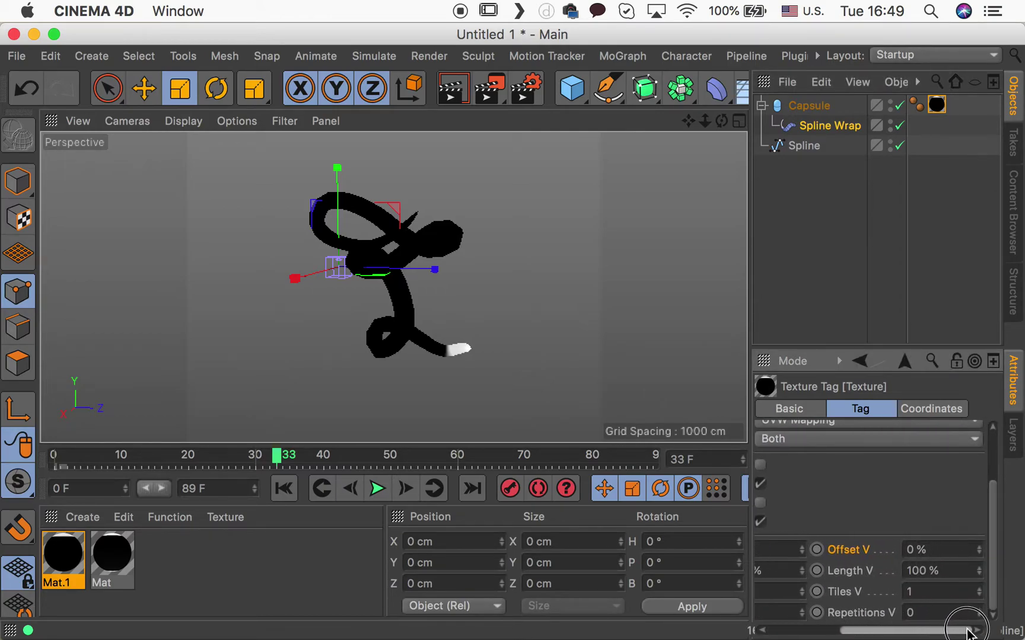
pyautogui.click(946, 572)
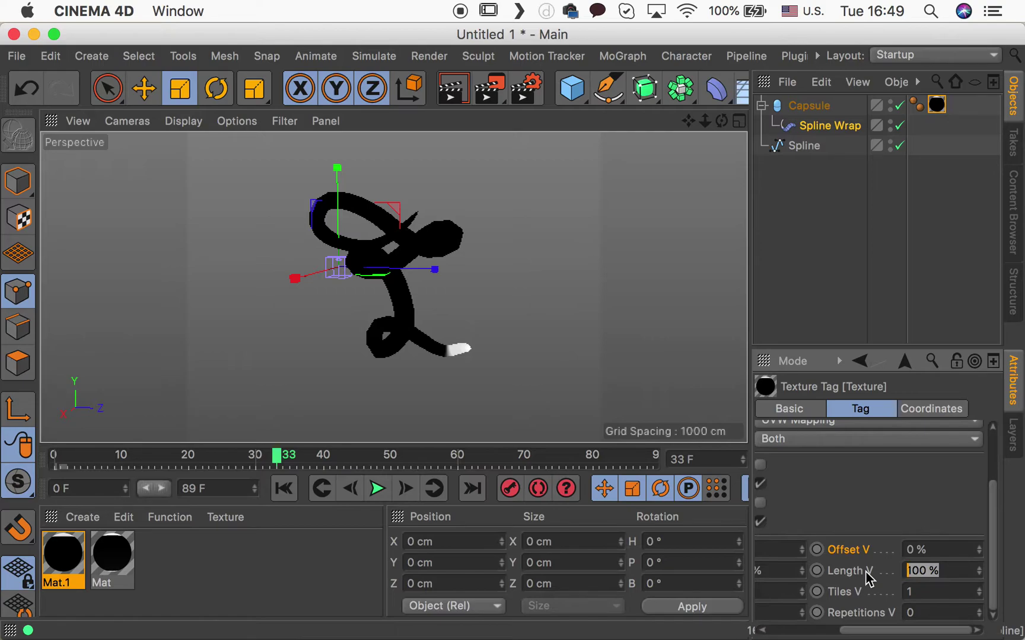
pyautogui.write('2')
pyautogui.press('Return')
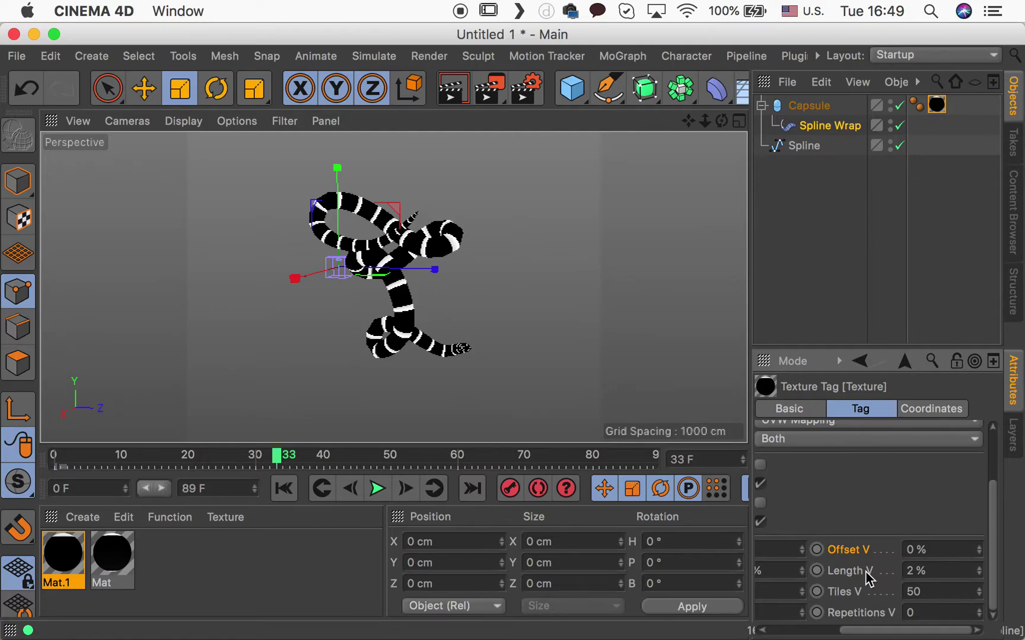
# - Set the texture tag's Tiles V to 70
pyautogui.click(925, 589)
pyautogui.write('70')
pyautogui.press('Return')
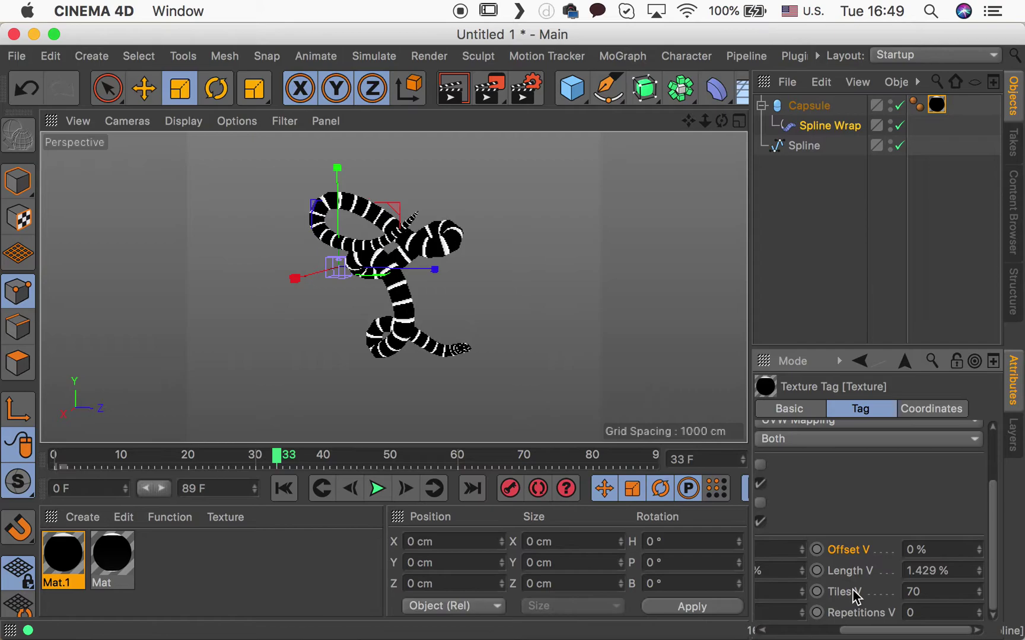
# - Set the texture tag's Tiles V to 140
pyautogui.click(936, 589)
pyautogui.write('14')
pyautogui.press('Return')
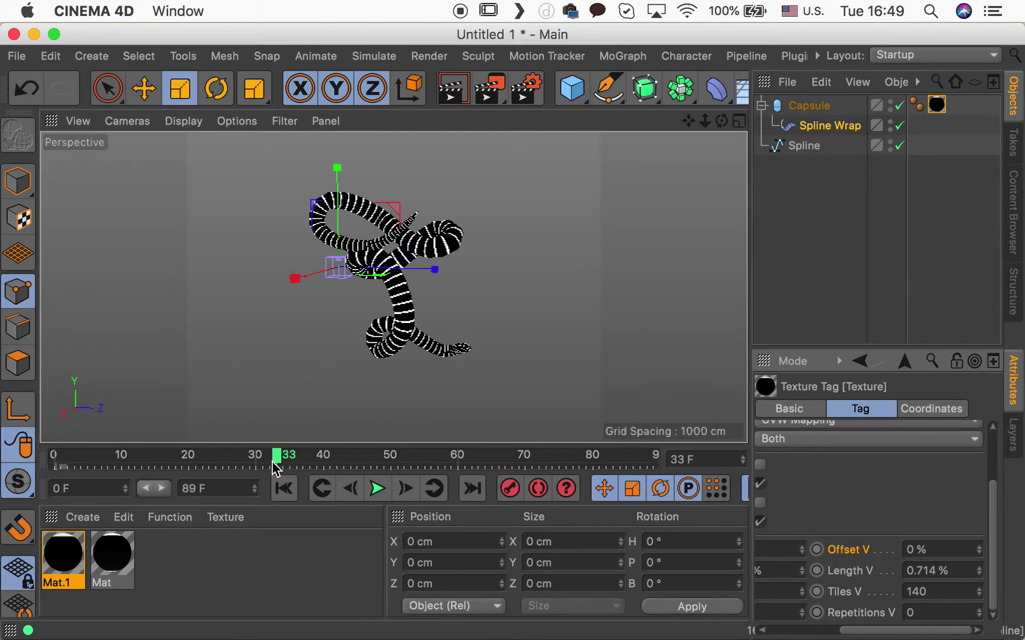
# - Return to frame 0 and test-render the striped tube to the Picture Viewer, stopping the render after a few frames
pyautogui.moveTo(280, 468); pyautogui.dragTo(21, 471)
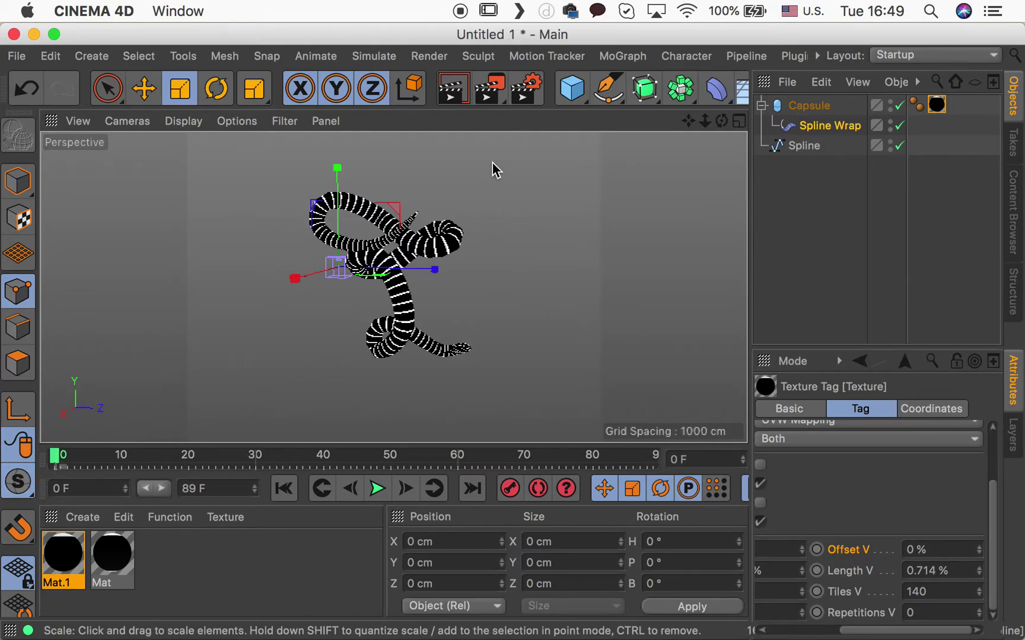
pyautogui.click(490, 91)
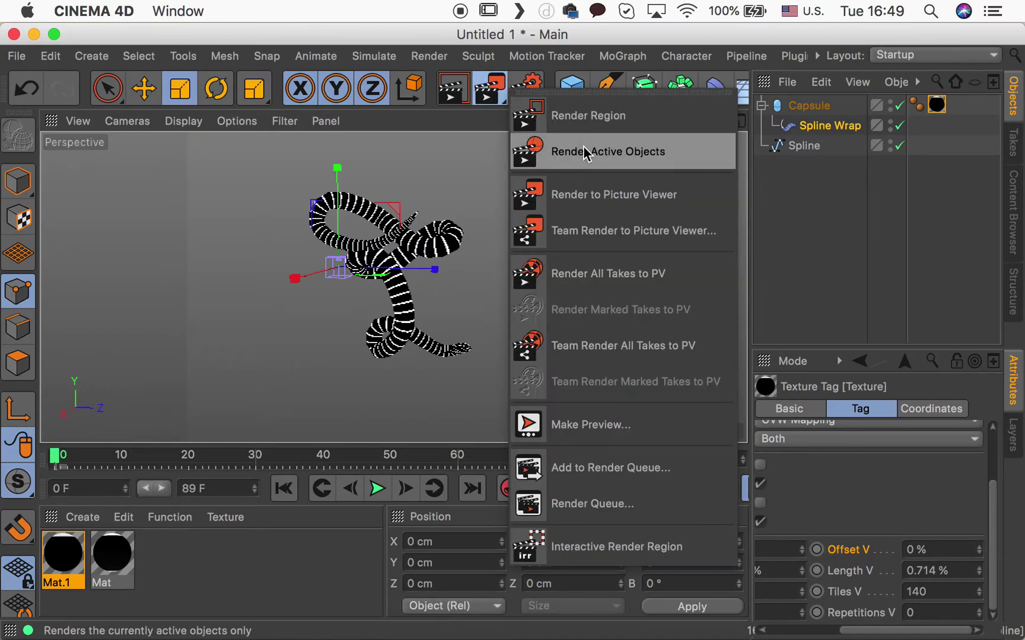
pyautogui.click(604, 199)
pyautogui.click(659, 263)
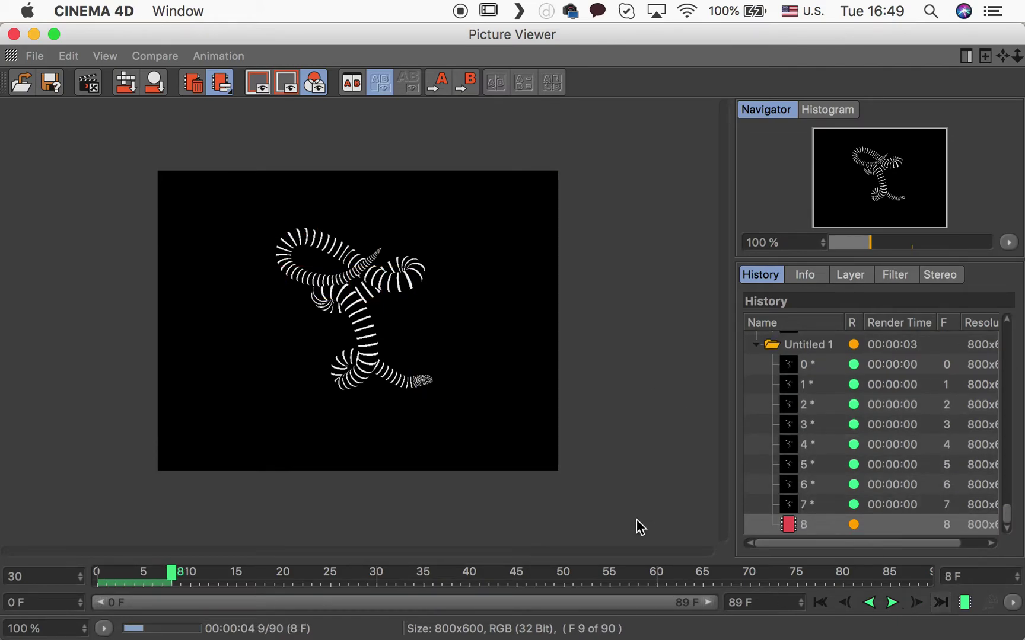
pyautogui.click(14, 34)
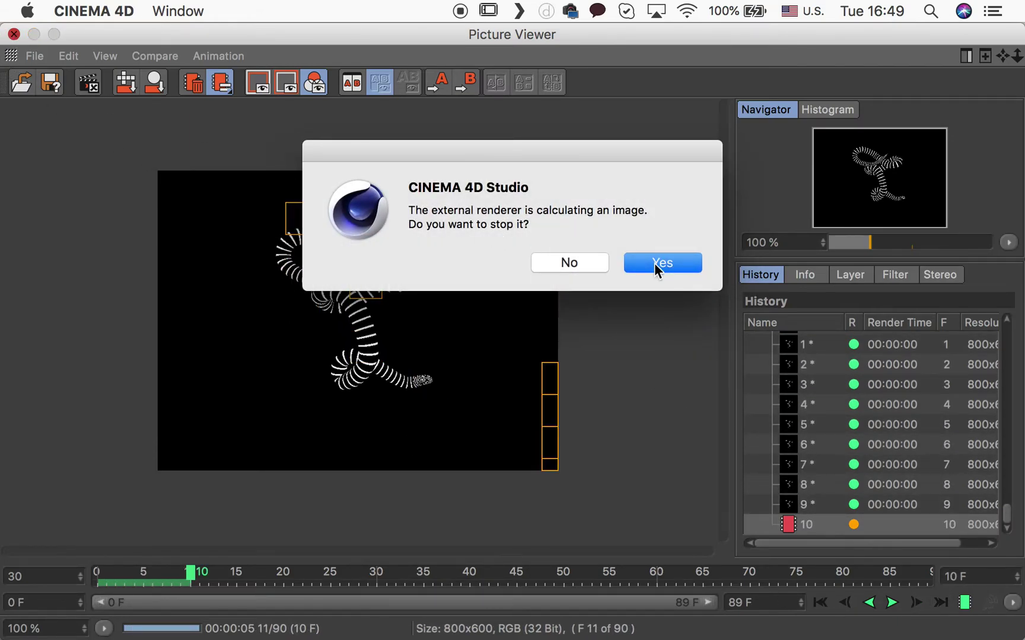
pyautogui.click(670, 262)
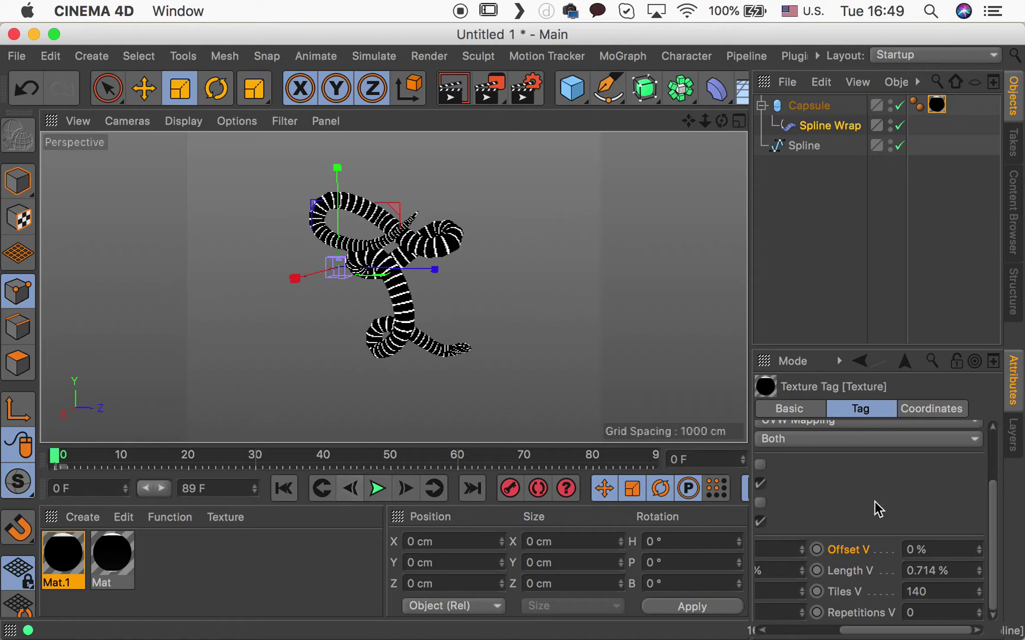
# - Keyframe the texture's Offset V at 0 % on frame 0 and set the timeline's end to frame 90
pyautogui.click(816, 550)
pyautogui.click(650, 467)
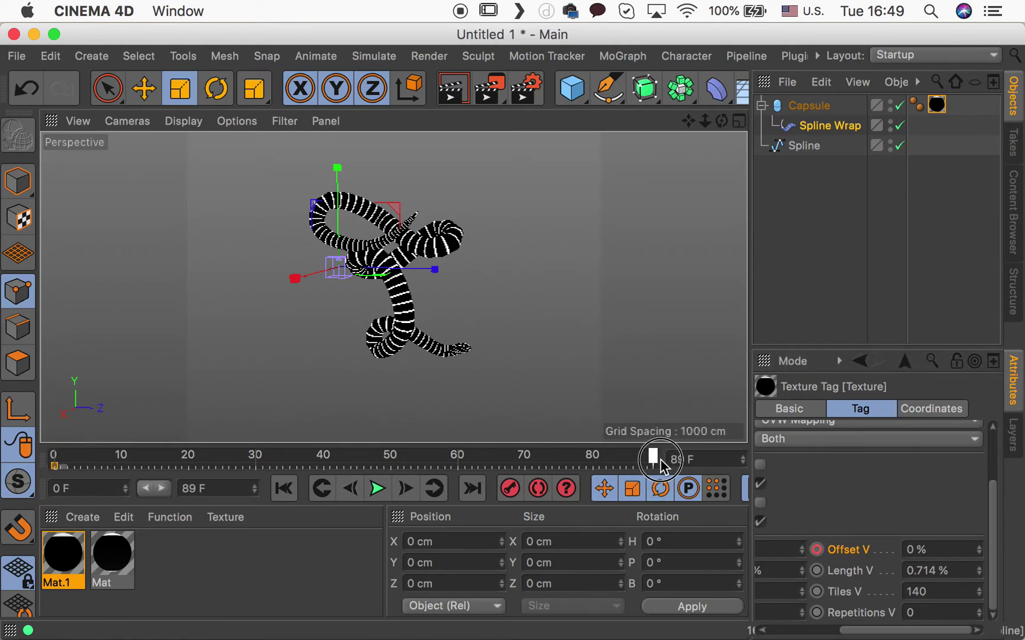
pyautogui.doubleClick(205, 488)
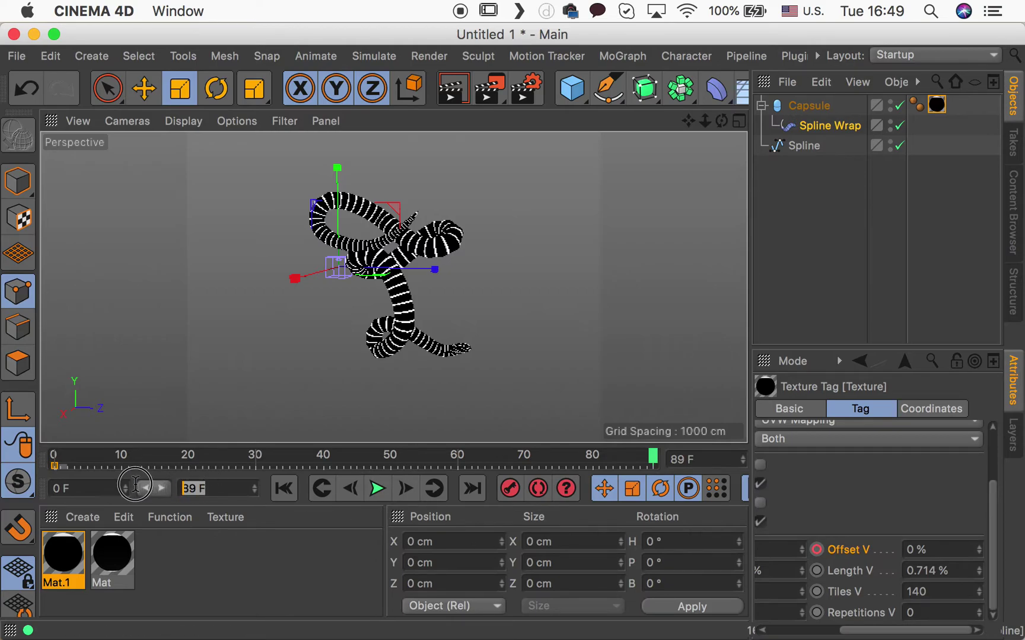
pyautogui.write('90')
pyautogui.press('Return')
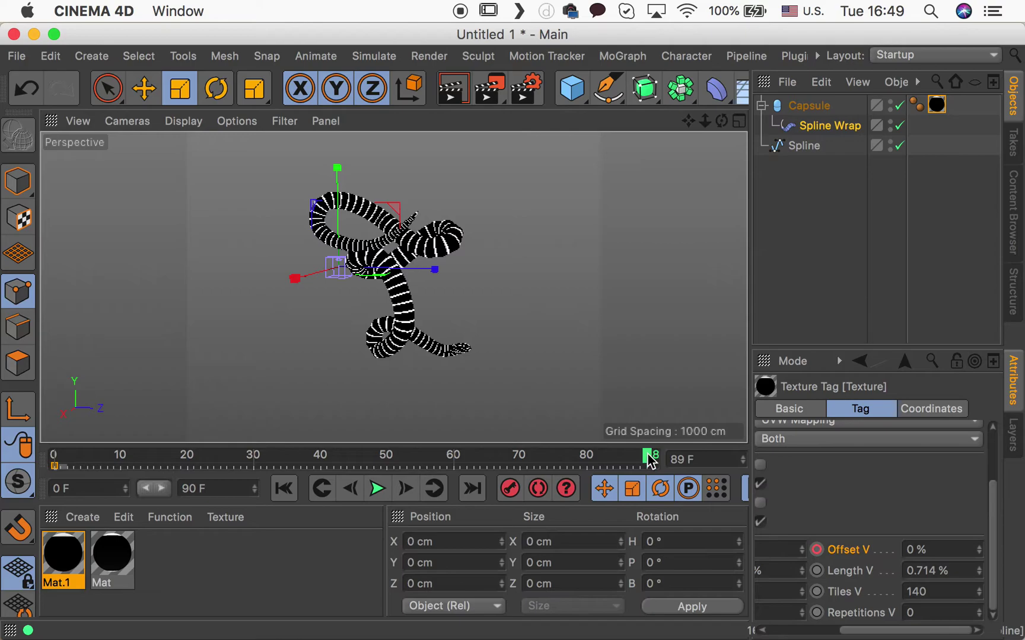
# - Keyframe the texture's Offset V at 7 % on frame 90
pyautogui.moveTo(650, 462); pyautogui.dragTo(662, 458)
pyautogui.doubleClick(947, 551)
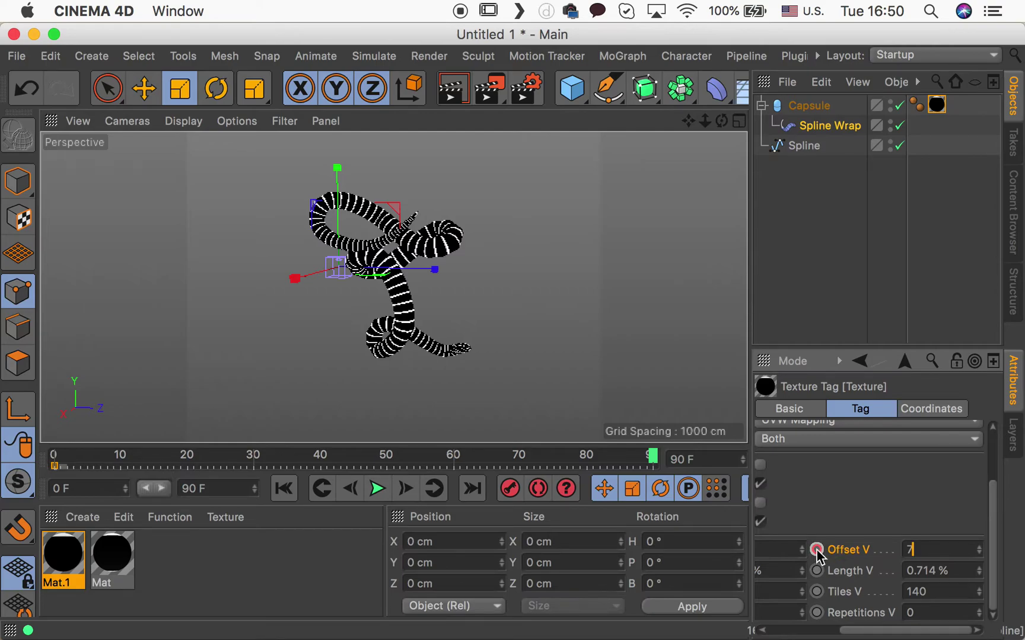
pyautogui.click(817, 550)
# - Preview the animation and set the Offset V keyframes at frames 90 and 0 to Linear interpolation
pyautogui.click(377, 489)
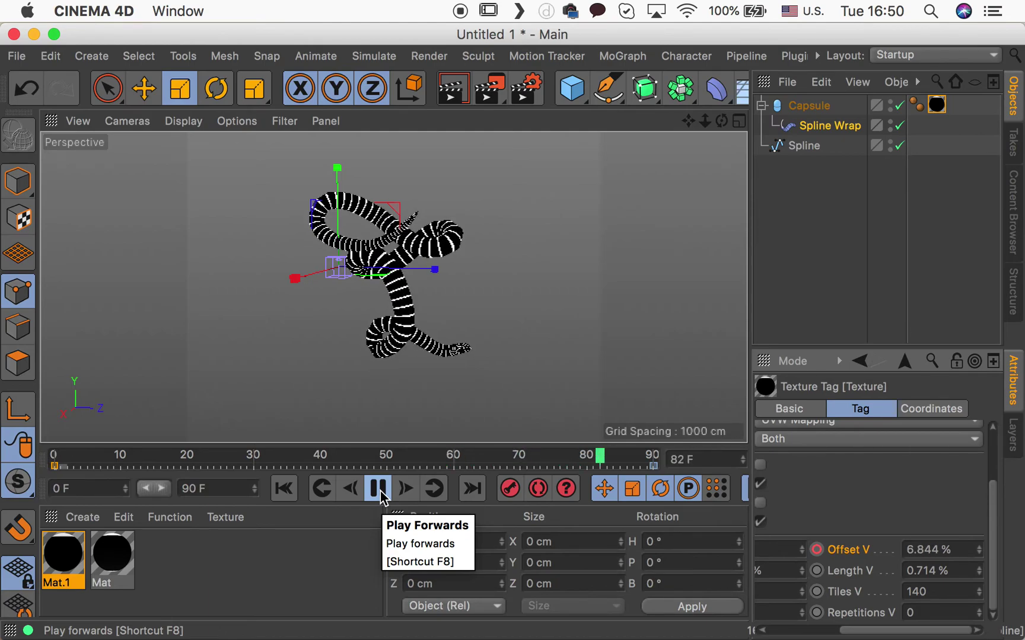
pyautogui.moveTo(653, 456); pyautogui.dragTo(627, 460)
pyautogui.click(653, 466)
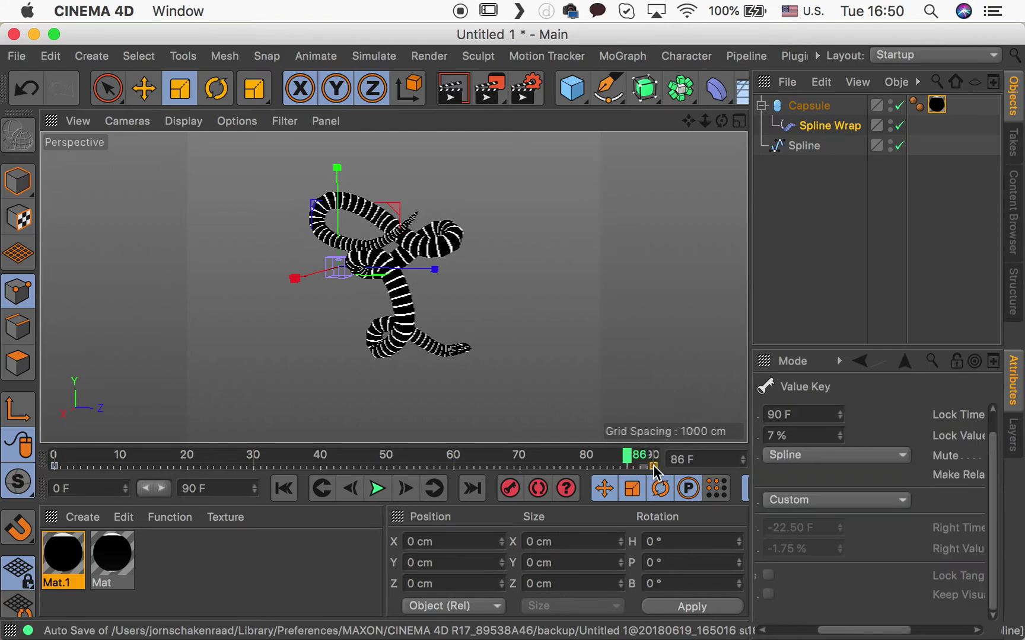
pyautogui.rightClick(655, 472)
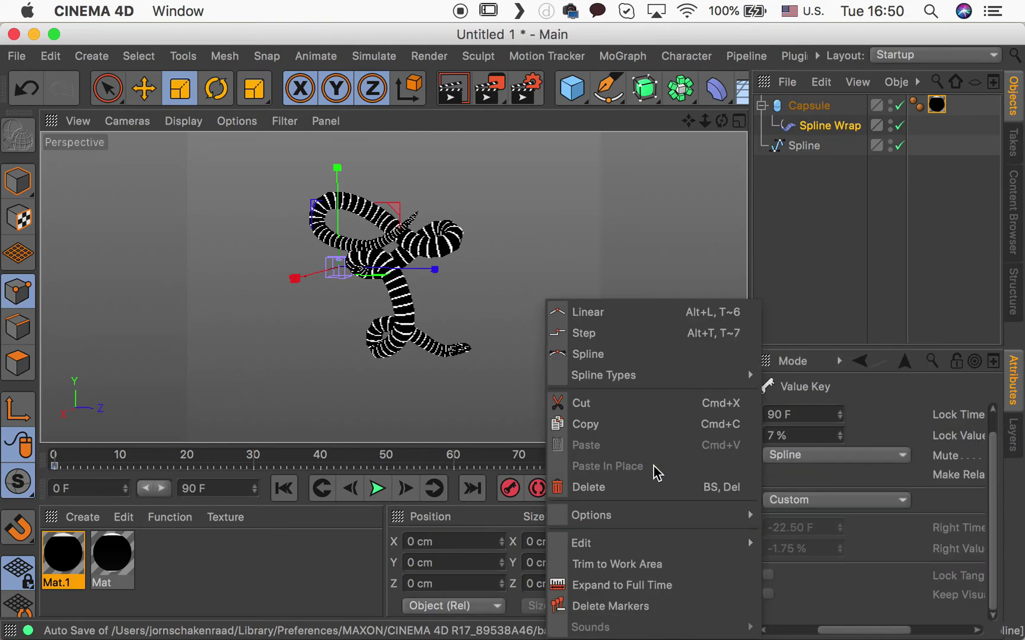
pyautogui.click(625, 317)
pyautogui.click(55, 466)
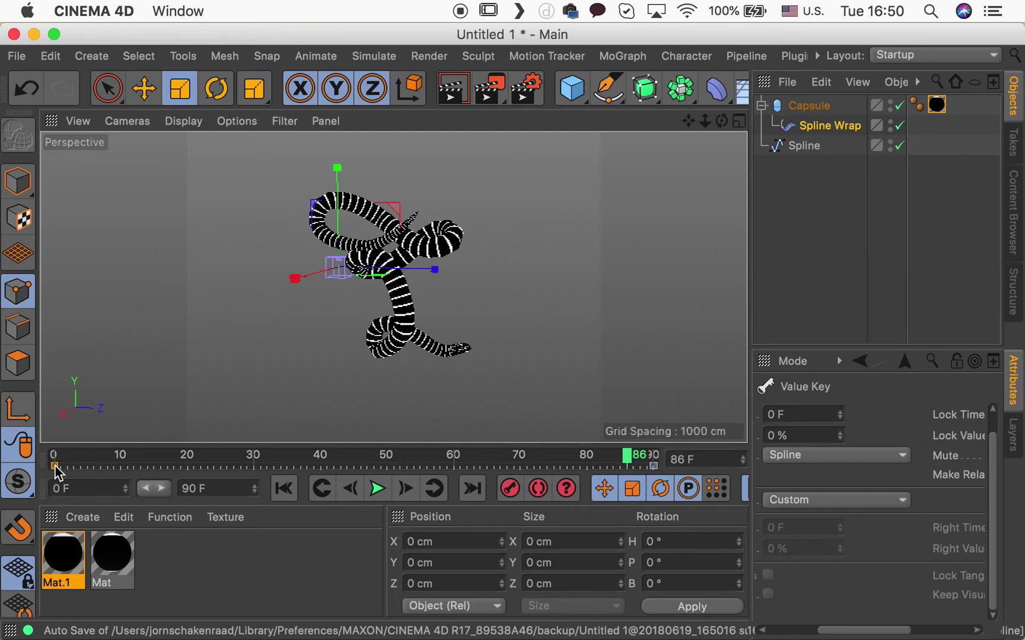
pyautogui.rightClick(58, 472)
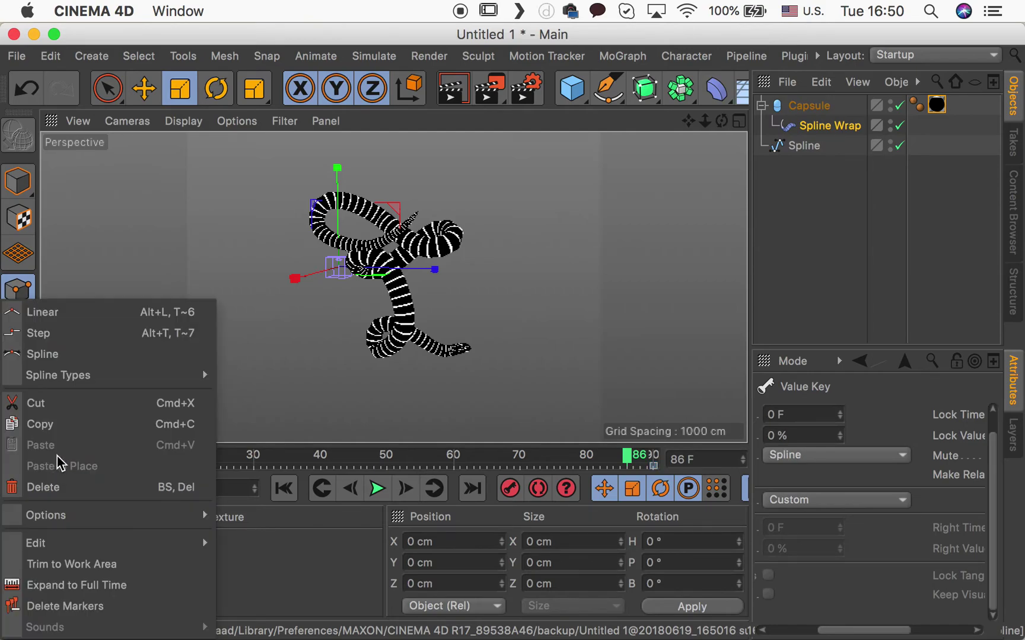
pyautogui.click(71, 310)
# - Play back the stripe motion, shortening the timeline's end to frame 89 to check the loop
pyautogui.click(378, 489)
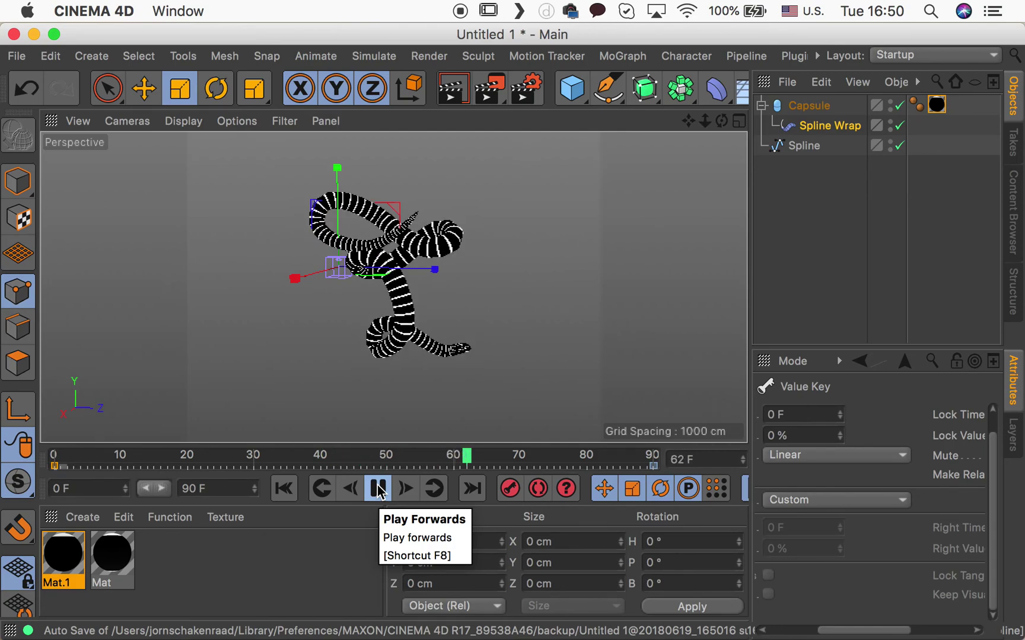
pyautogui.click(378, 489)
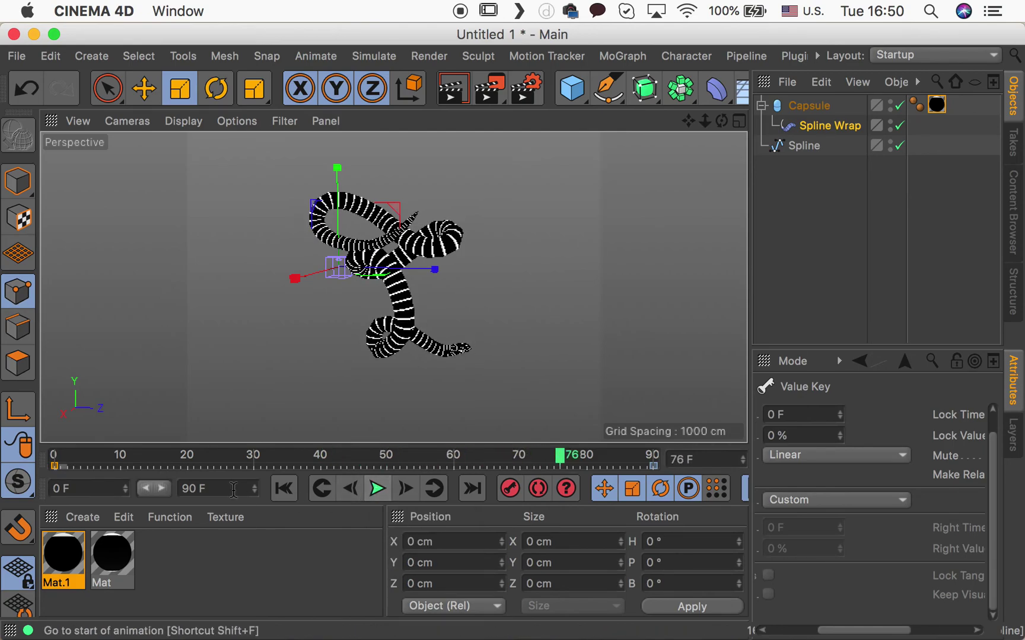
pyautogui.write('89')
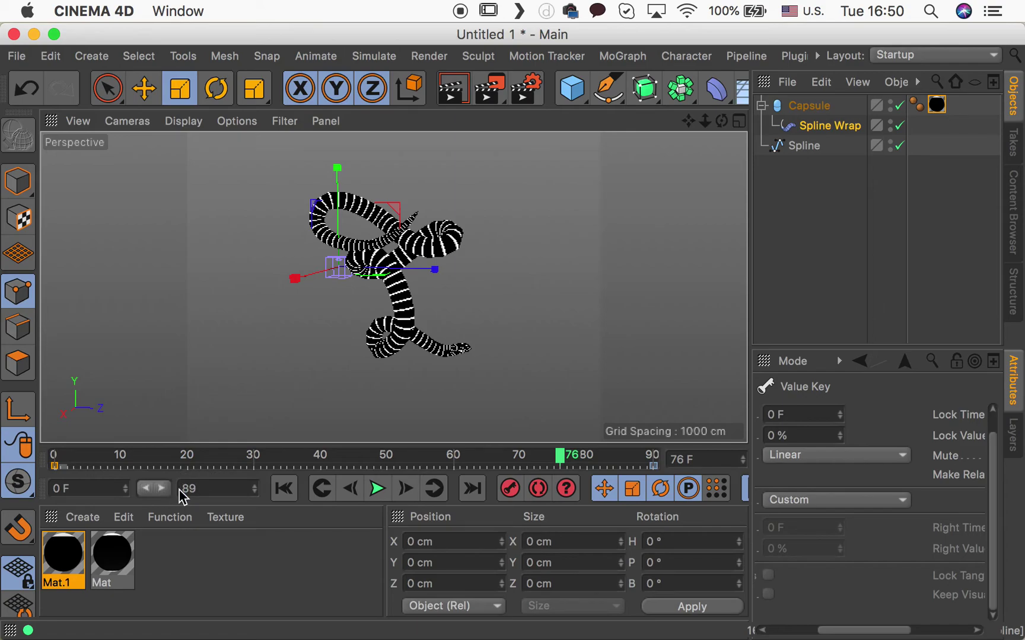
pyautogui.press('Return')
pyautogui.click(378, 489)
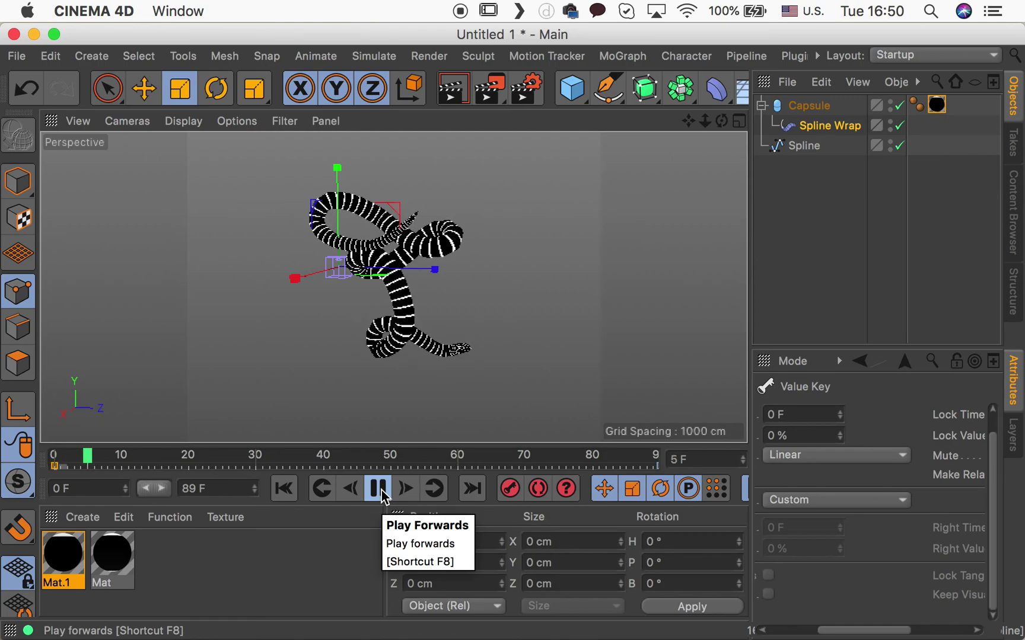
pyautogui.click(378, 489)
# - Render the animation to the Picture Viewer, continuing without a save file name
pyautogui.click(489, 89)
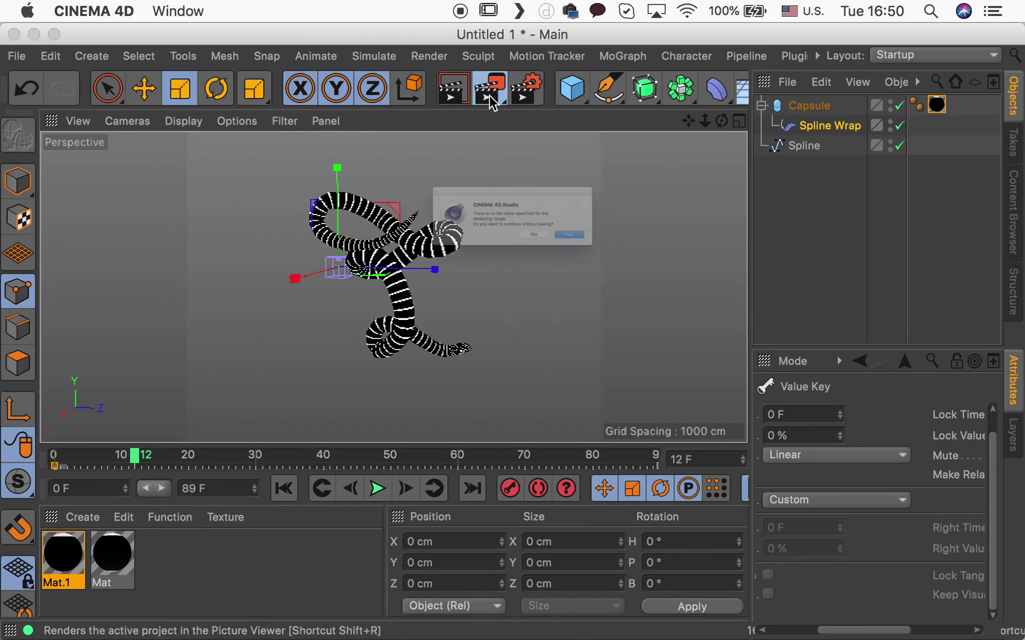
pyautogui.click(657, 265)
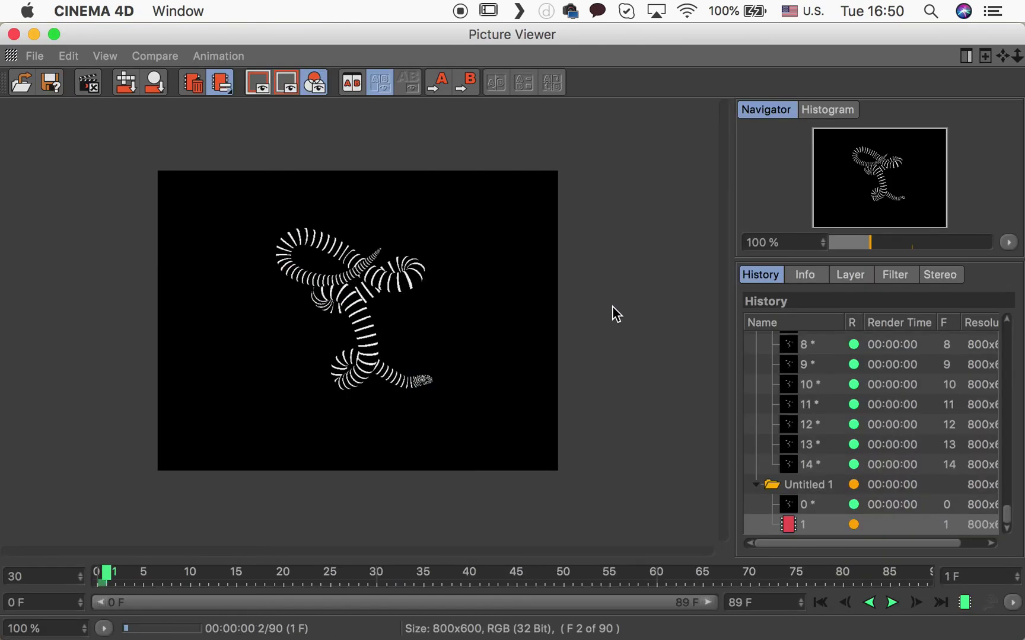